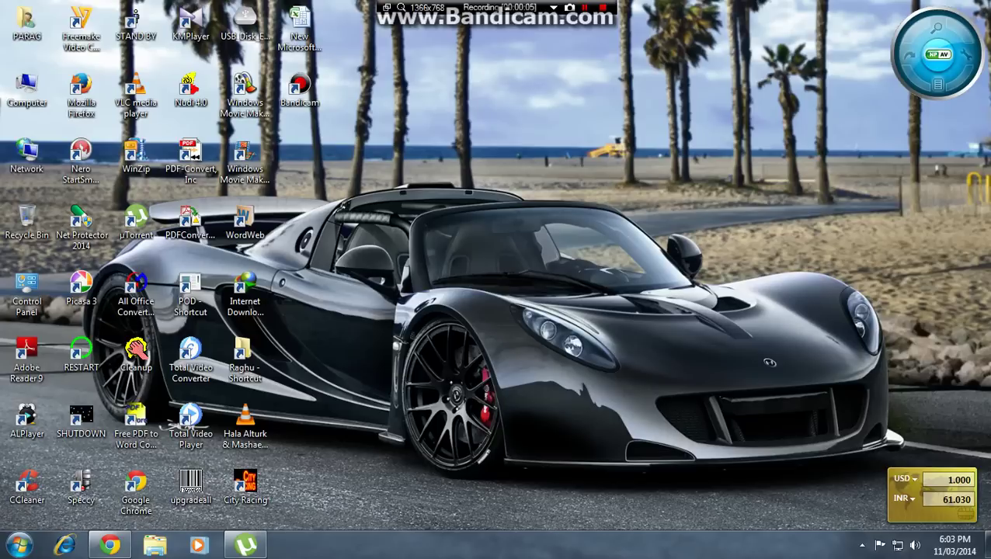
- Search Google for 'passport seva' and open the official Passport Seva, Ministry of External Affairs site
{"action": "left_click", "coordinate": [110, 545]}
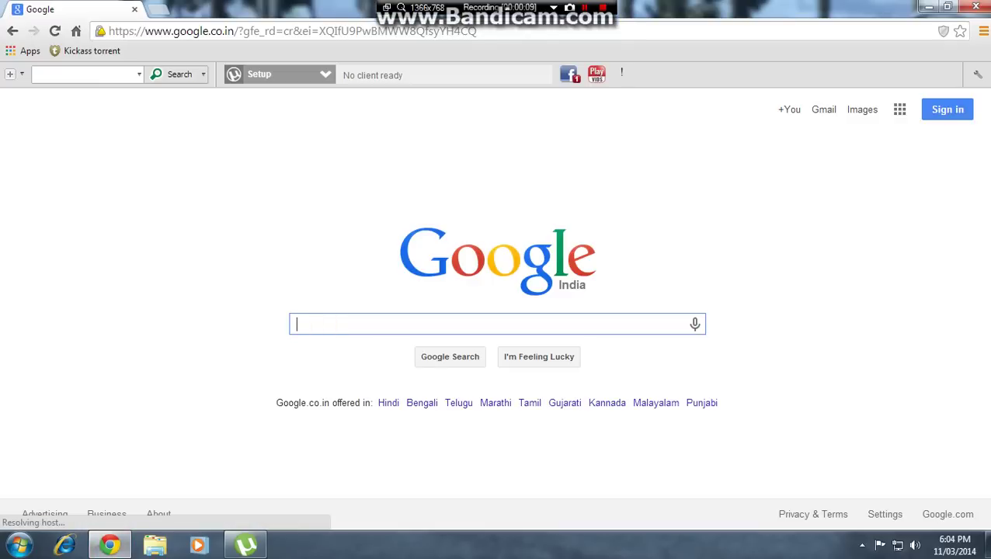
{"action": "type", "text": "passpo"}
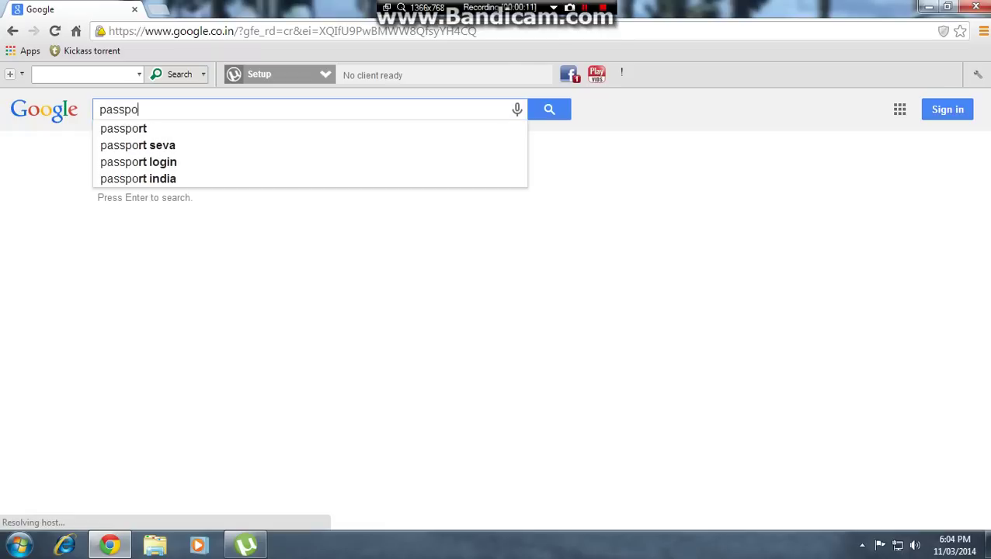
{"action": "type", "text": "rt"}
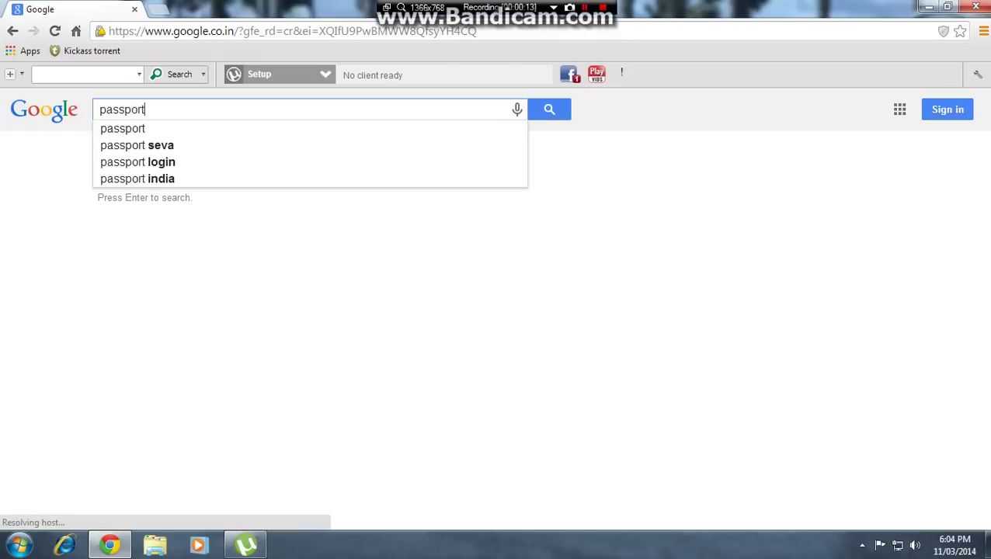
{"action": "left_click", "coordinate": [148, 146]}
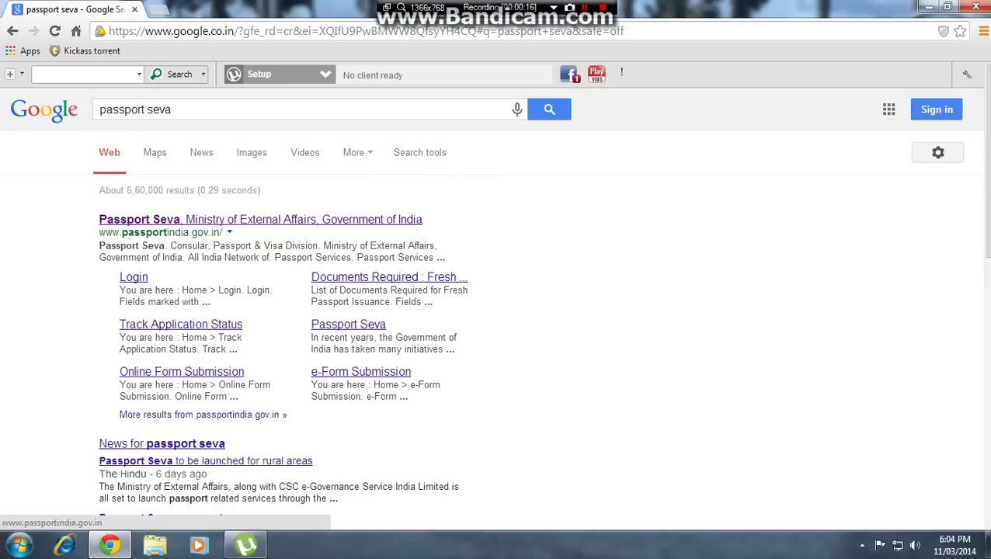
{"action": "left_click", "coordinate": [158, 220]}
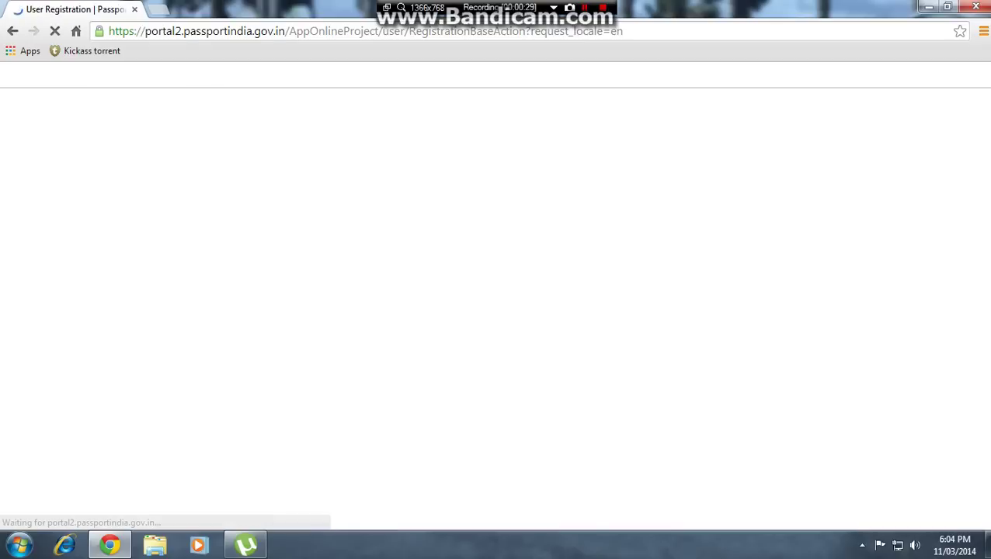
- Select Bangalore as the passport office on the registration form
{"action": "scroll", "coordinate": [496, 311], "scroll_direction": "down", "scroll_amount": 3}
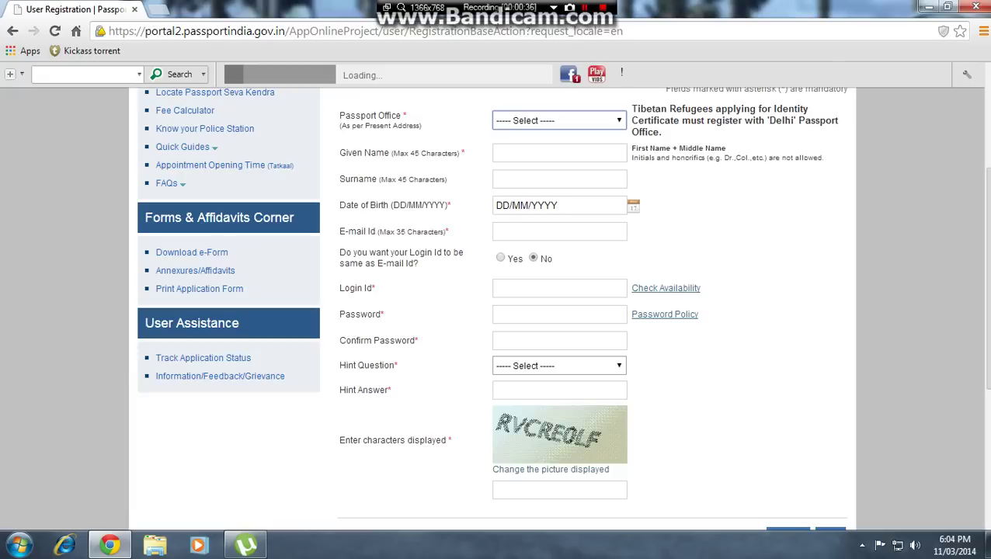
{"action": "type", "text": "kol"}
{"action": "left_click", "coordinate": [559, 120]}
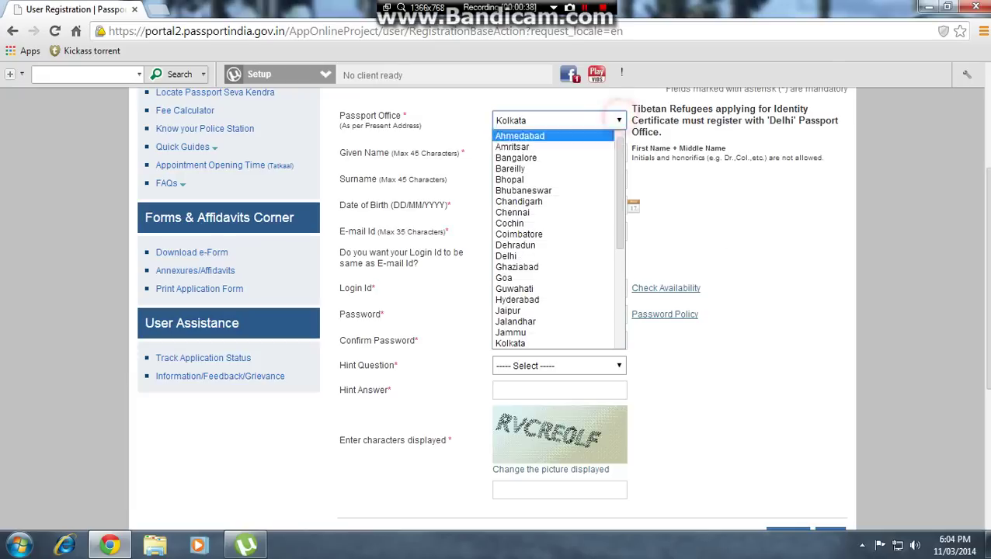
{"action": "left_click", "coordinate": [563, 155]}
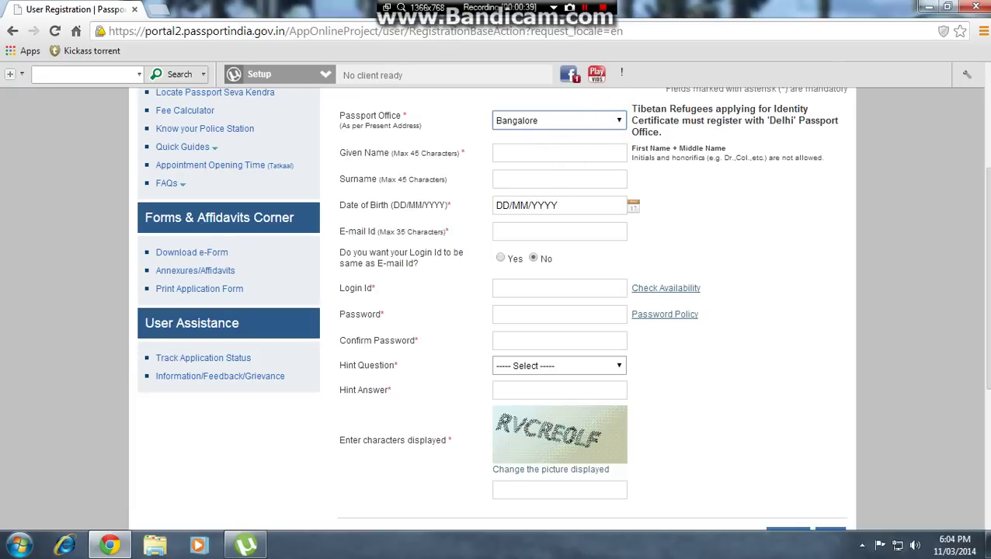
- Enter the applicant's given name, surname and remaining details, and submit the registration
{"action": "left_click", "coordinate": [528, 153]}
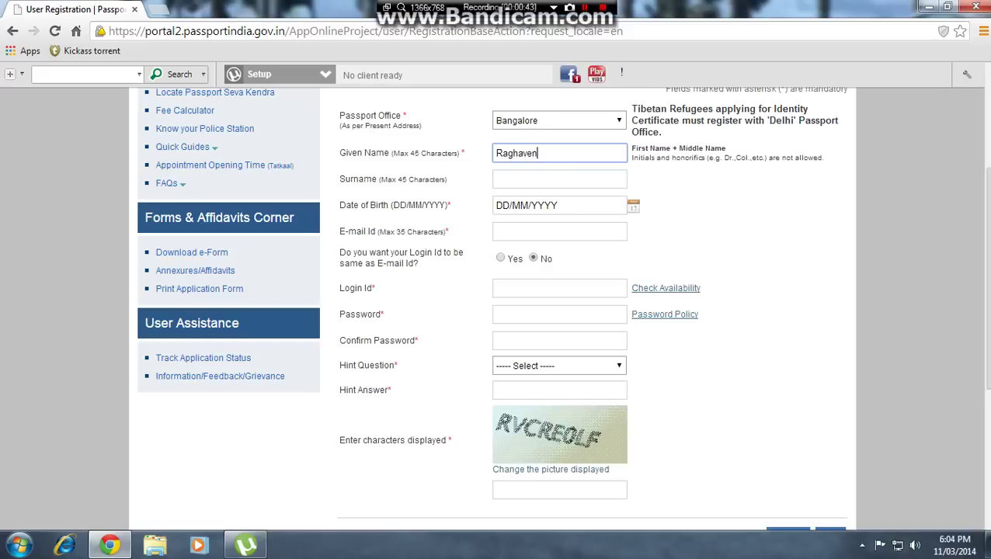
{"action": "left_click", "coordinate": [526, 180]}
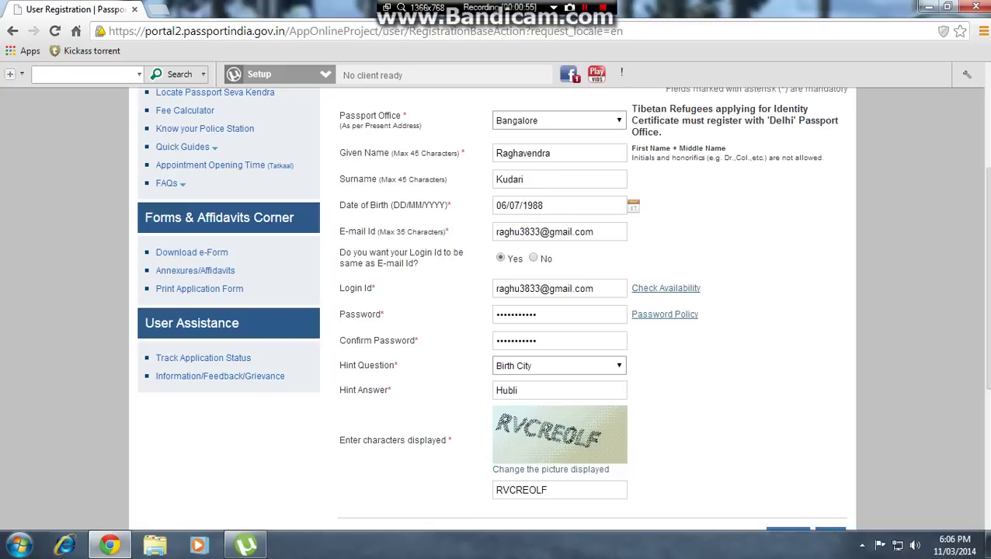
{"action": "scroll", "coordinate": [496, 311], "scroll_direction": "down", "scroll_amount": 2}
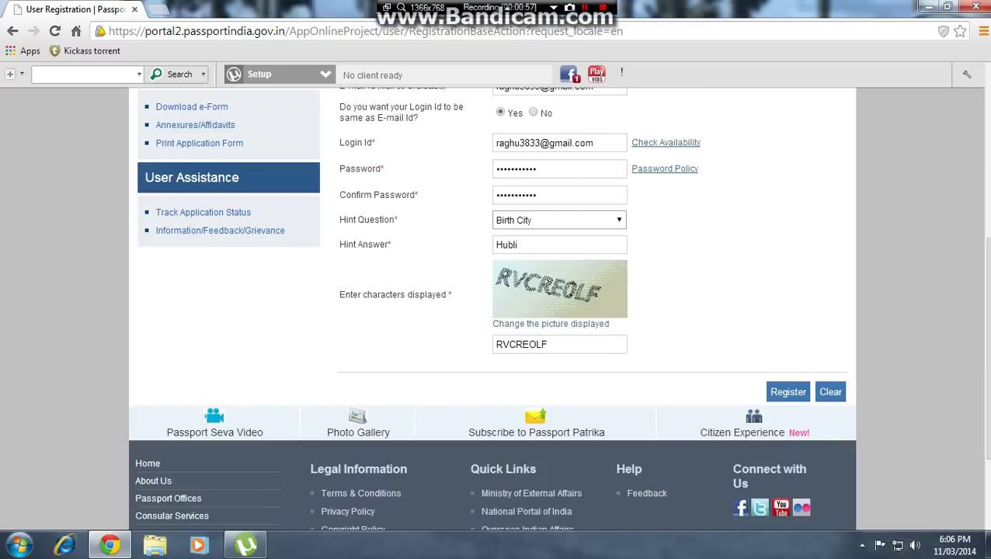
{"action": "left_click", "coordinate": [786, 392]}
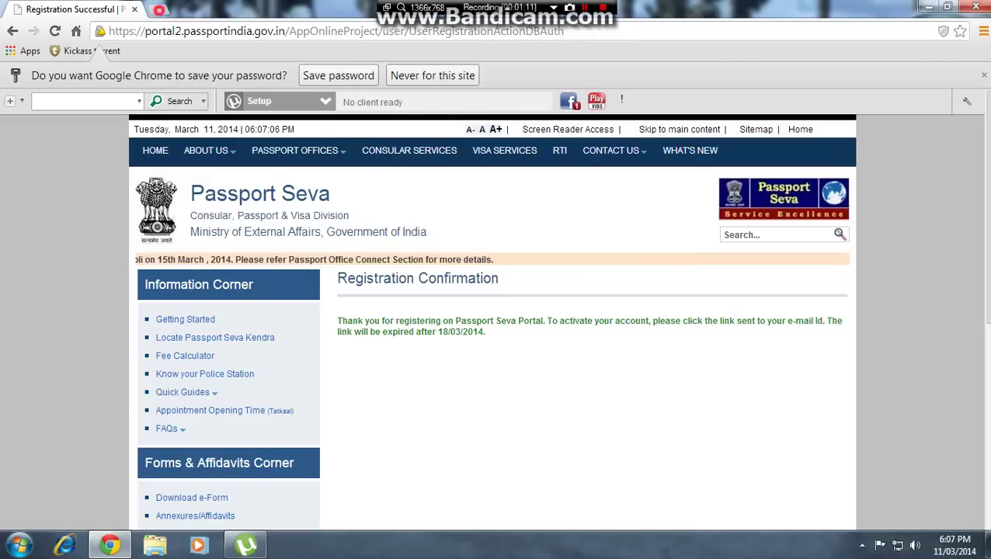
{"action": "key", "text": "ctrl+t"}
- Go to gmail.com in the new tab
{"action": "left_click", "coordinate": [163, 35]}
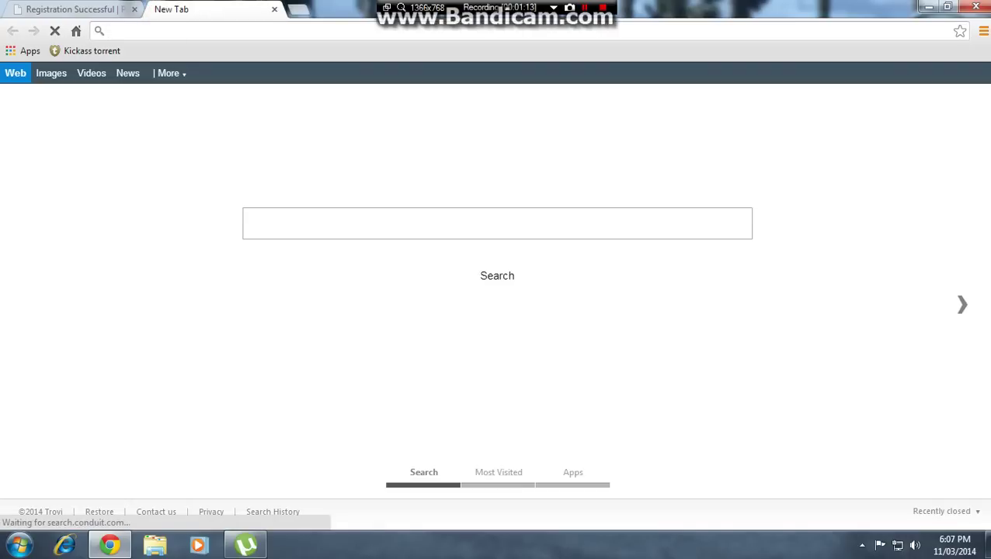
{"action": "type", "text": "GM"}
{"action": "key", "text": "BackSpace"}
{"action": "key", "text": "BackSpace"}
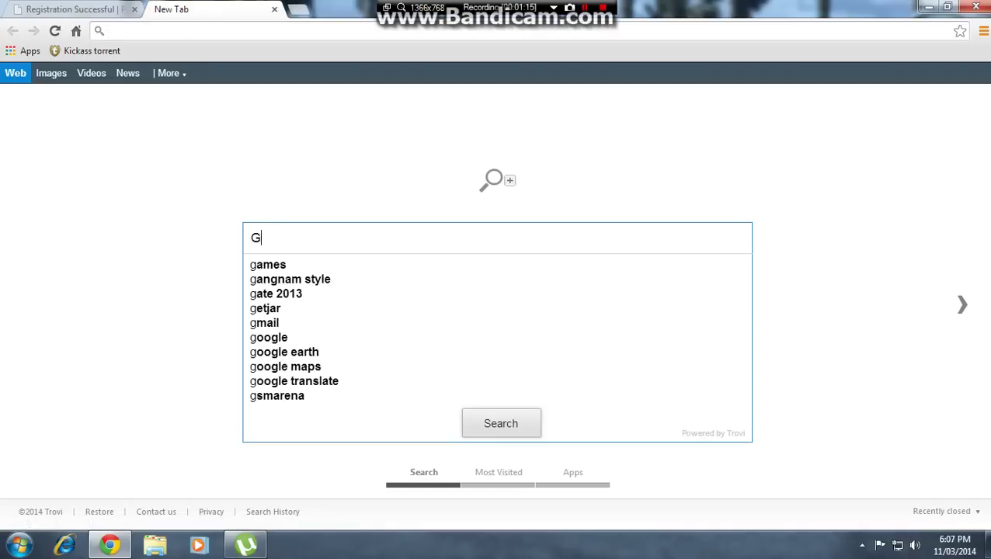
{"action": "left_click", "coordinate": [114, 31]}
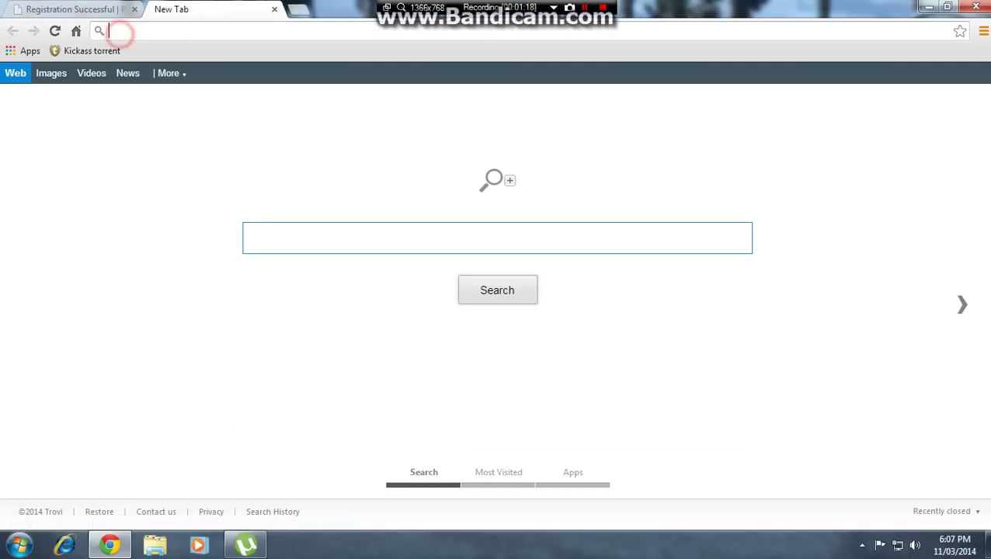
{"action": "type", "text": "gm"}
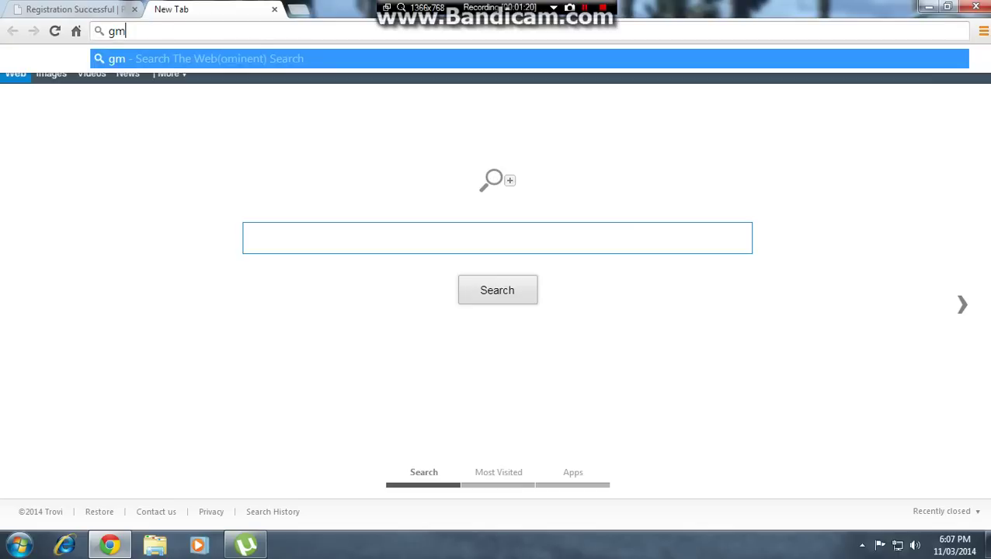
{"action": "type", "text": "ail.co"}
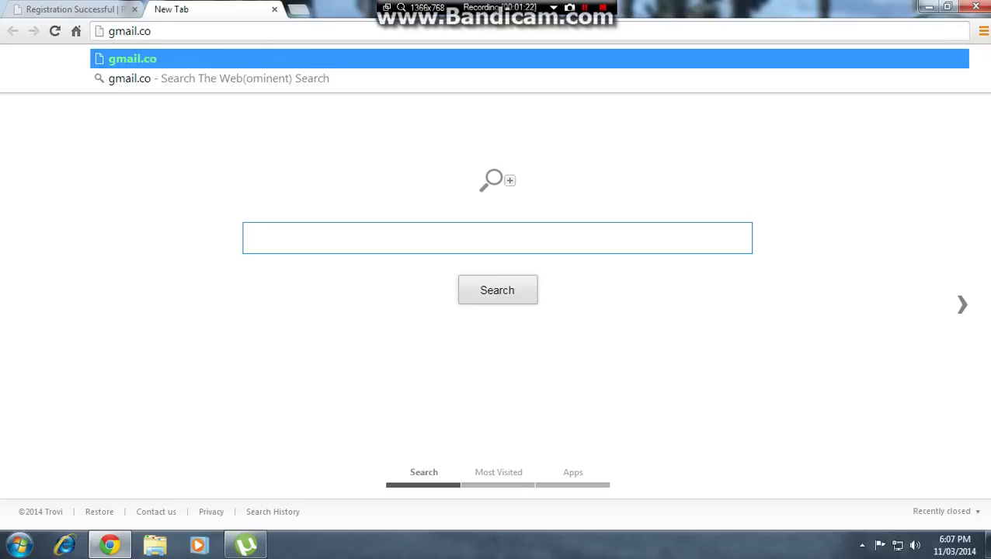
{"action": "type", "text": "m"}
{"action": "key", "text": "Return"}
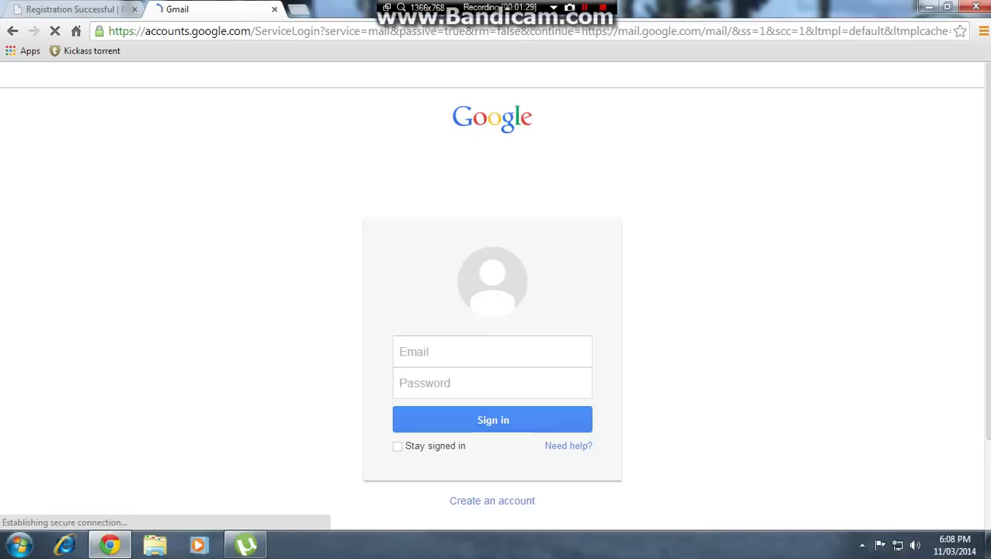
- Sign in to Gmail with the saved account and its password
{"action": "left_click", "coordinate": [413, 356]}
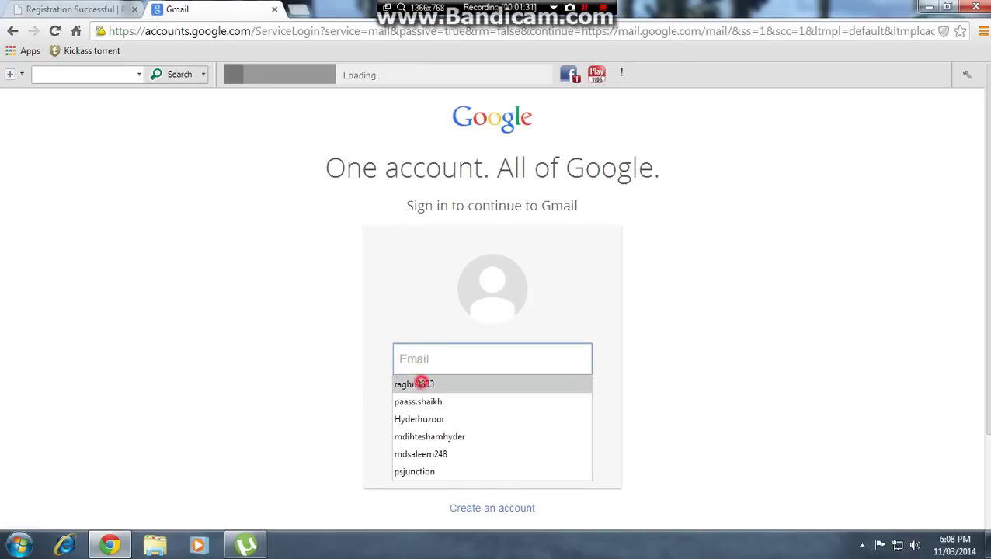
{"action": "left_click", "coordinate": [418, 384]}
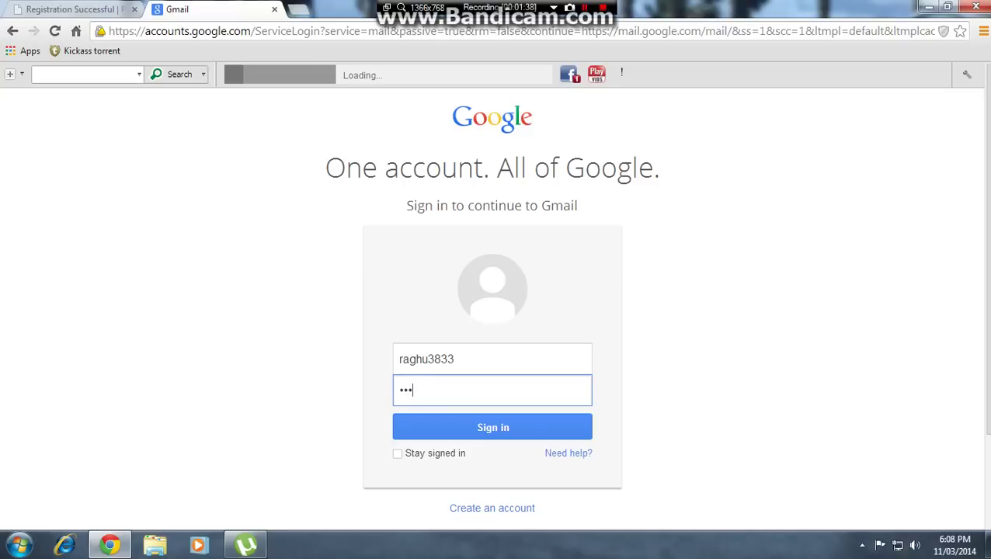
{"action": "key", "text": "Return"}
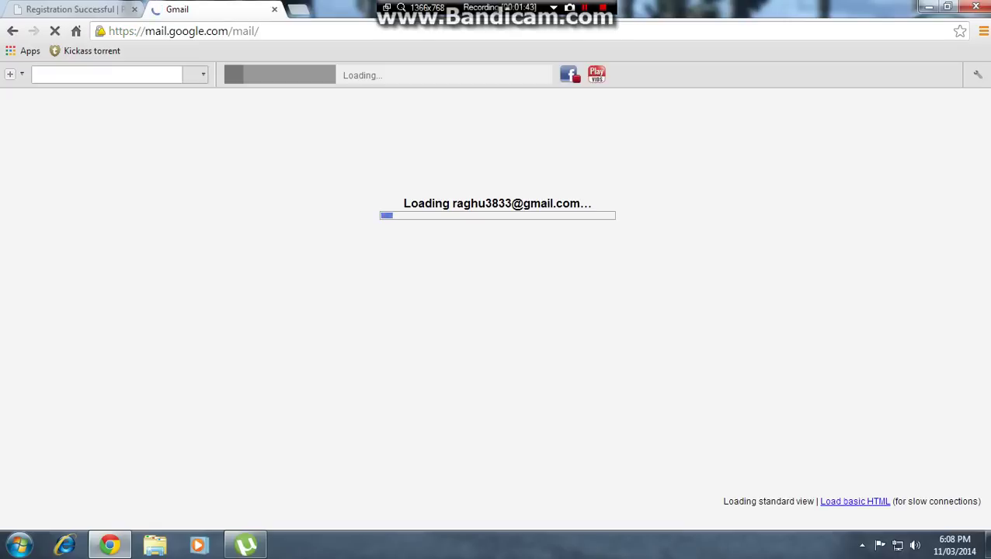
- In basic HTML Gmail, open the Registration Confirmation e-mail and its activation link in a new tab
{"action": "left_click", "coordinate": [855, 501]}
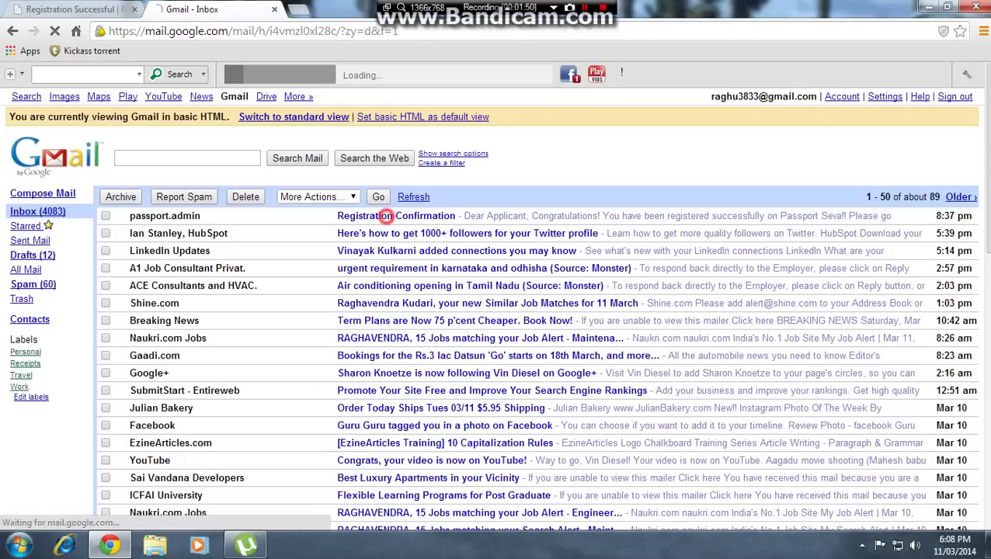
{"action": "left_click", "coordinate": [386, 216]}
{"action": "scroll", "coordinate": [387, 215], "scroll_direction": "down", "scroll_amount": 5}
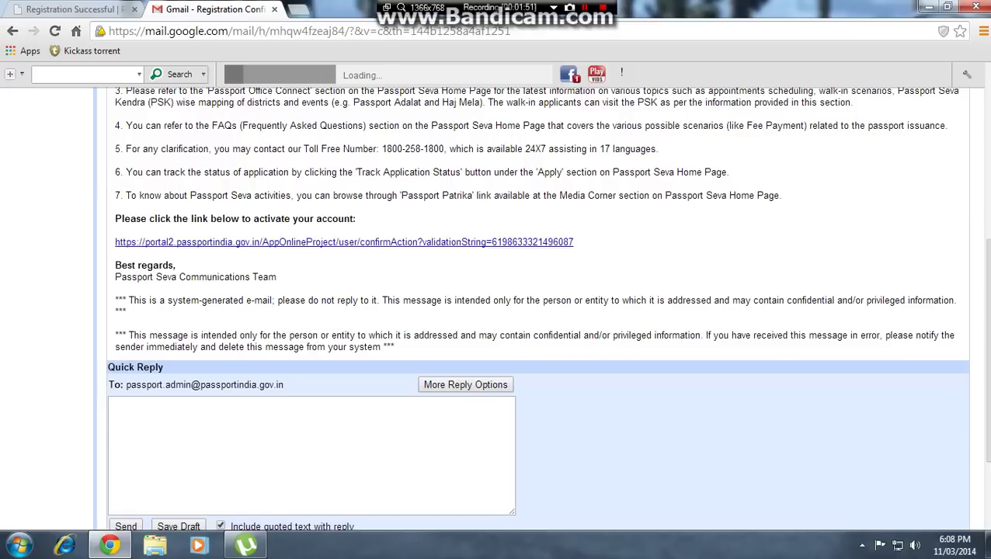
{"action": "right_click", "coordinate": [225, 242]}
{"action": "left_click", "coordinate": [241, 249]}
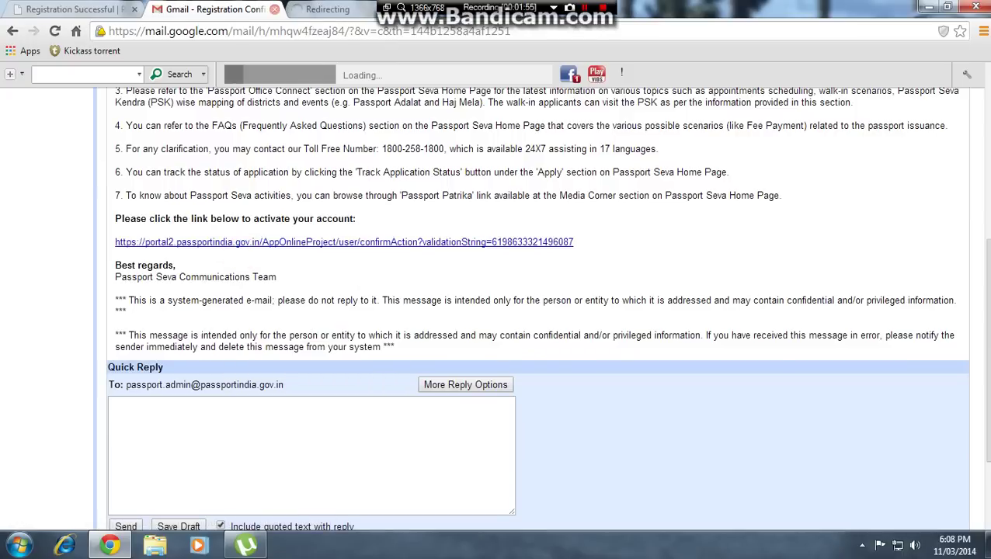
{"action": "key", "text": "ctrl+Tab"}
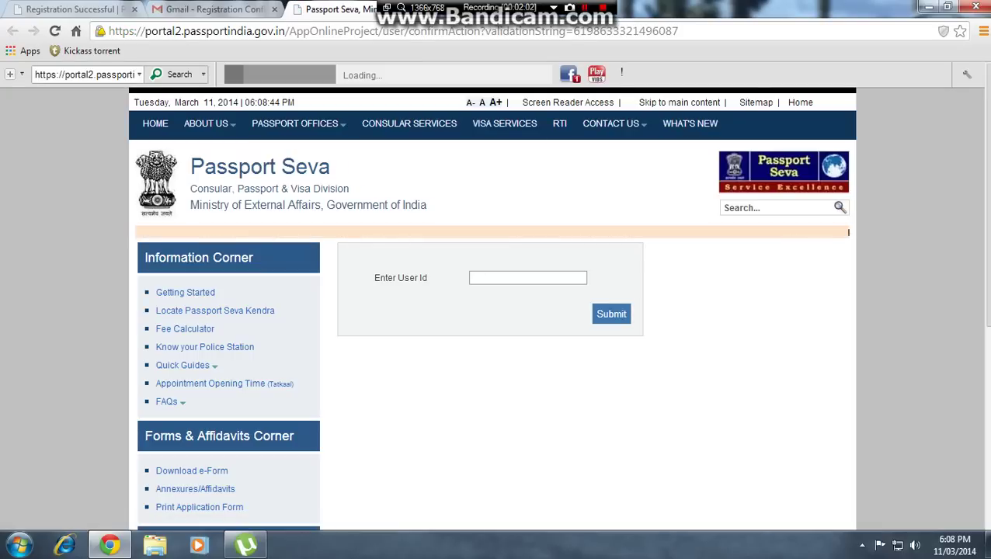
- Activate the account by submitting the registered e-mail user id, then close the extra tabs
{"action": "left_click", "coordinate": [482, 278]}
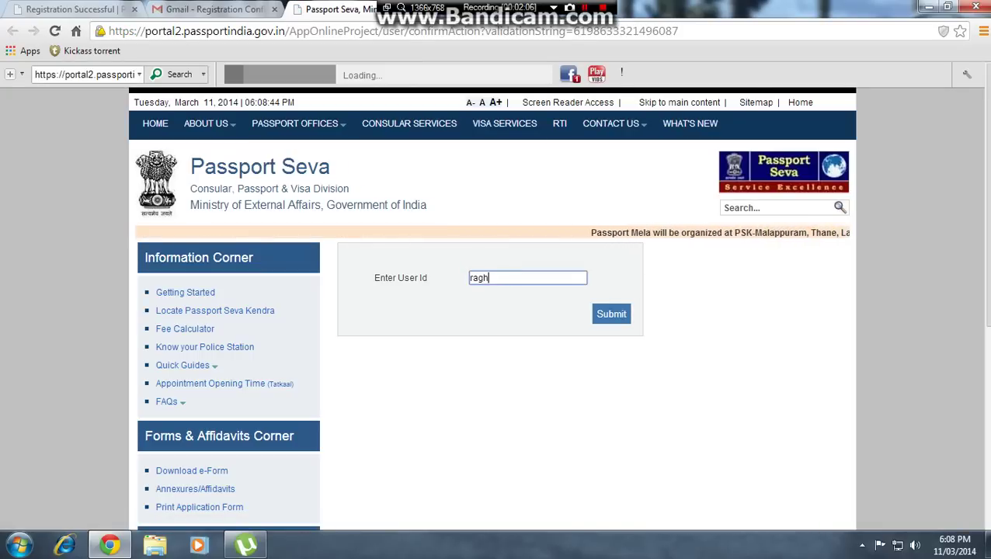
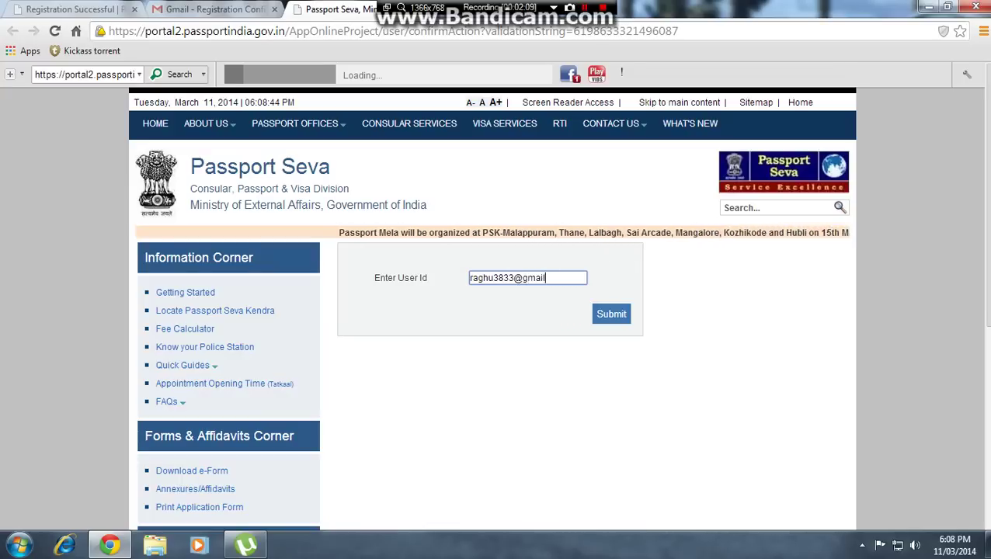
{"action": "left_click", "coordinate": [612, 314]}
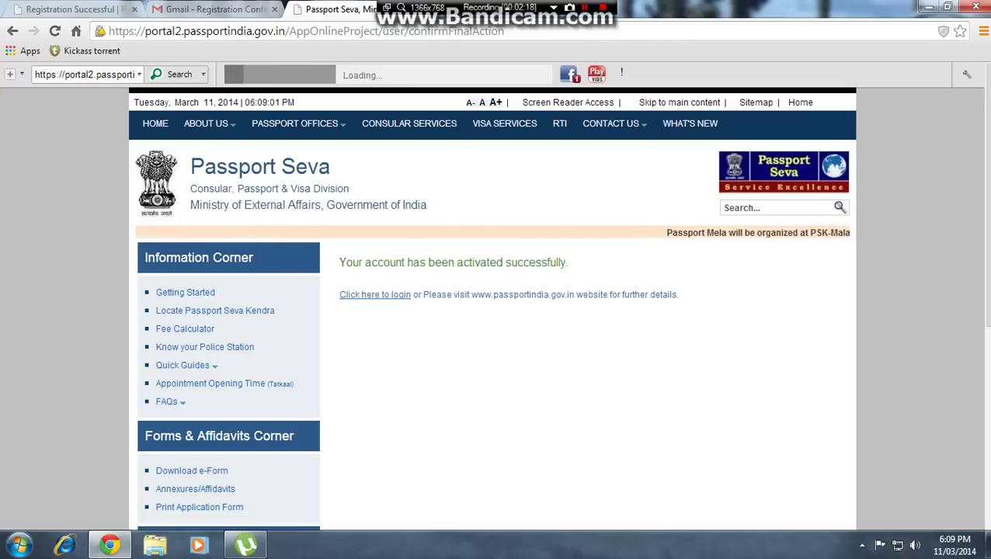
{"action": "left_click_drag", "start_coordinate": [343, 264], "coordinate": [517, 263]}
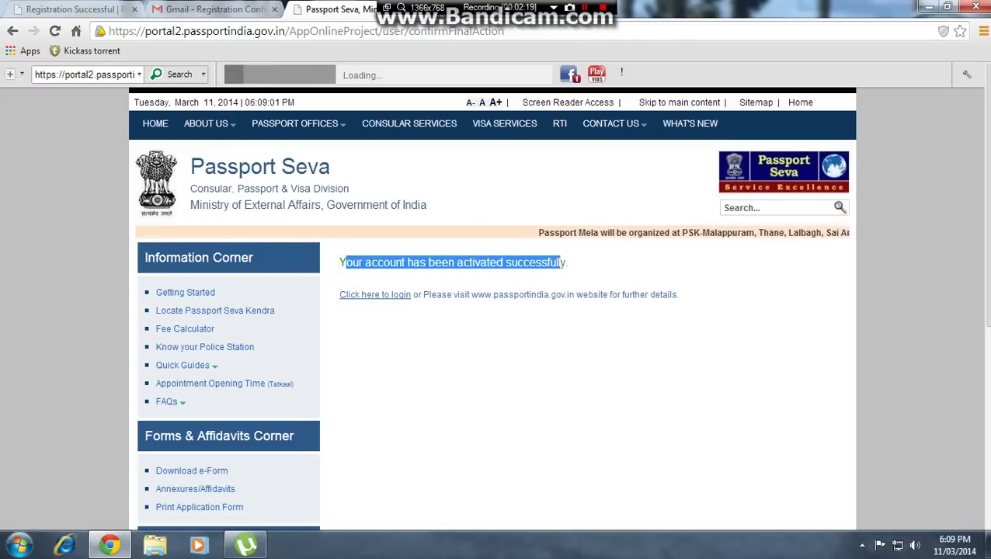
{"action": "key", "text": "ctrl+w"}
{"action": "key", "text": "ctrl+w"}
- Download the Fresh or Reissue of Passport e-Form from the Download e-Form page
{"action": "scroll", "coordinate": [492, 311], "scroll_direction": "down", "scroll_amount": 3}
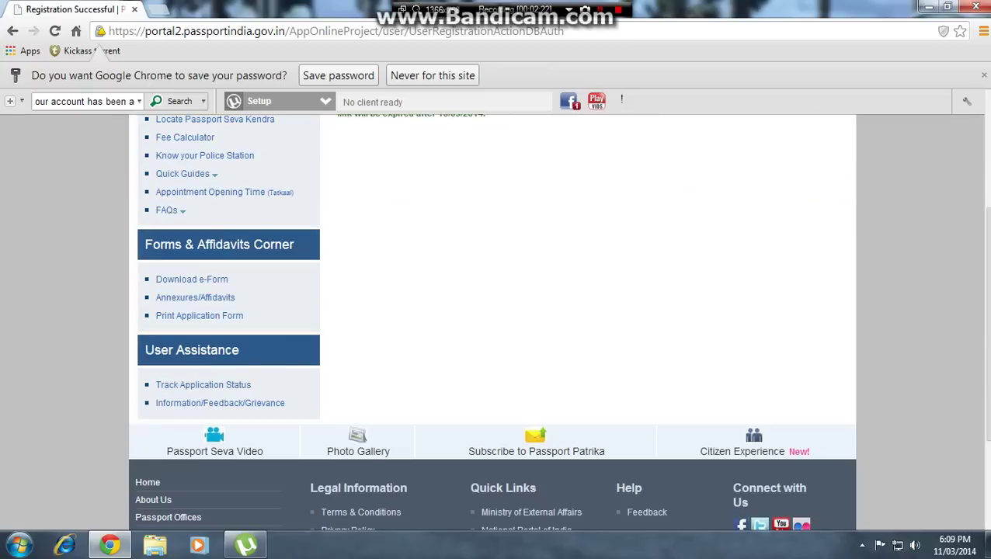
{"action": "left_click", "coordinate": [192, 279]}
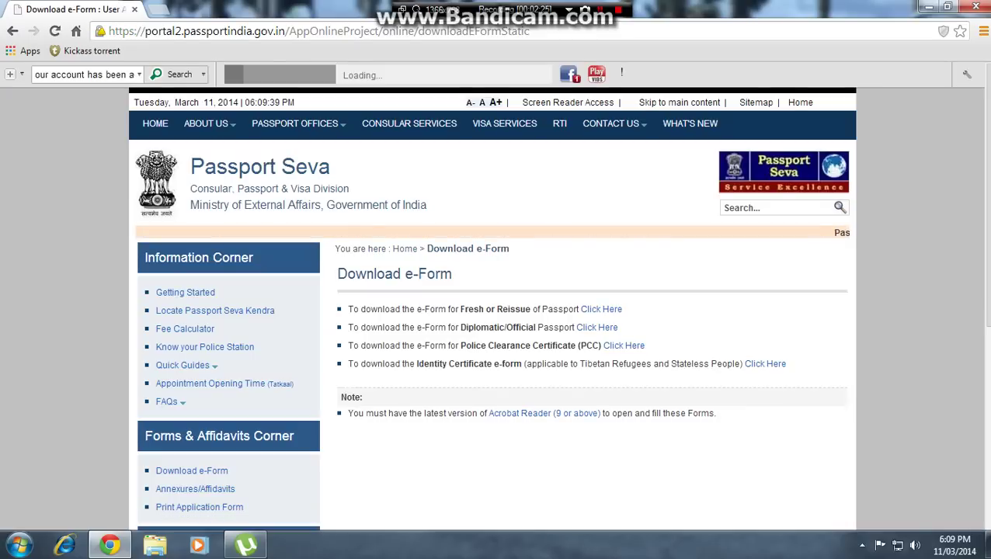
{"action": "left_click_drag", "start_coordinate": [460, 309], "coordinate": [526, 309]}
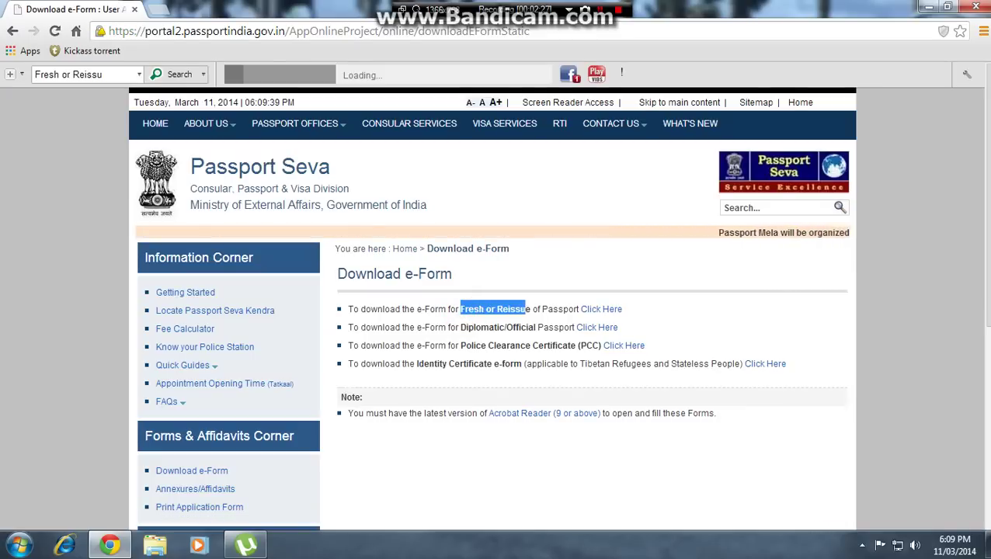
{"action": "left_click", "coordinate": [584, 309]}
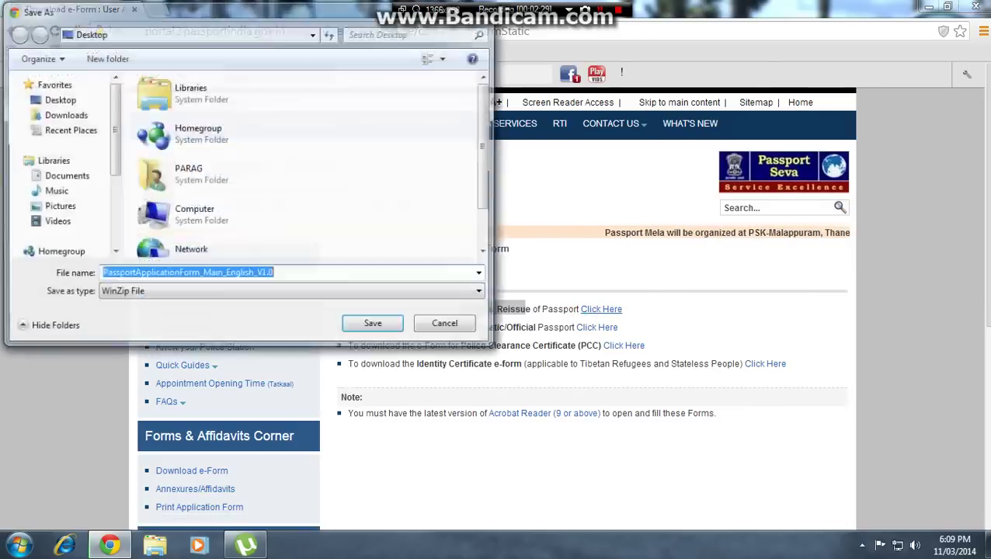
- Save the PassportApplicationForm zip to the Desktop and show the desktop
{"action": "left_click", "coordinate": [58, 99]}
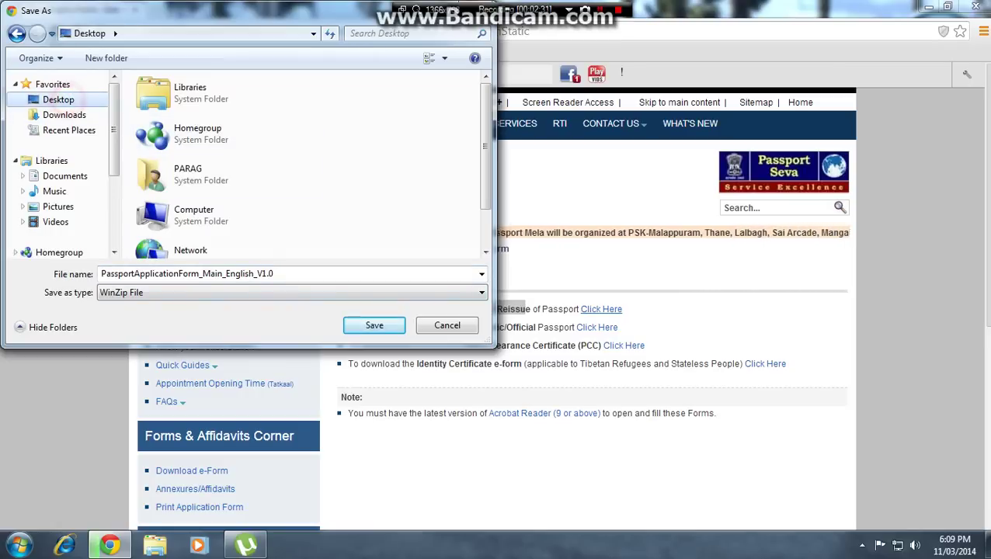
{"action": "left_click", "coordinate": [374, 324]}
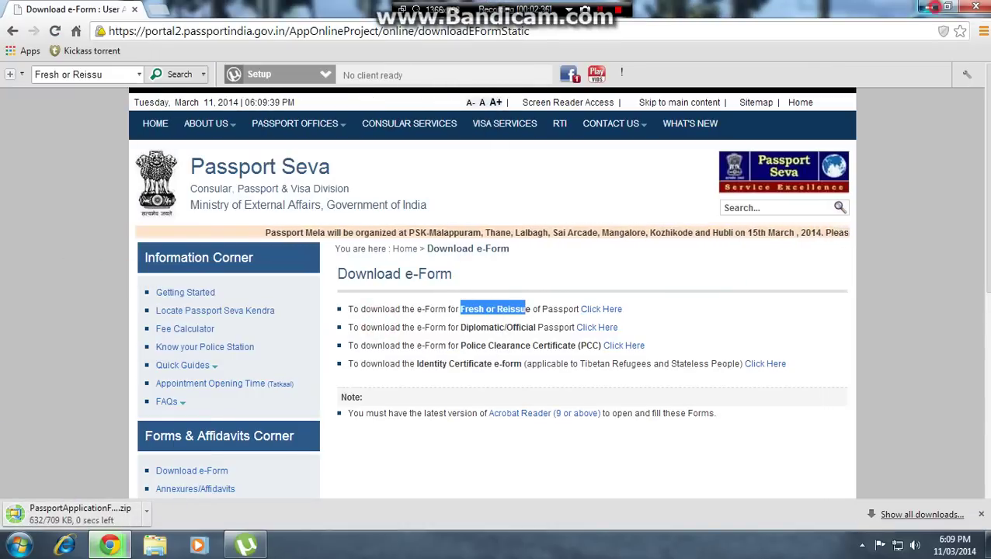
{"action": "key", "text": "super+d"}
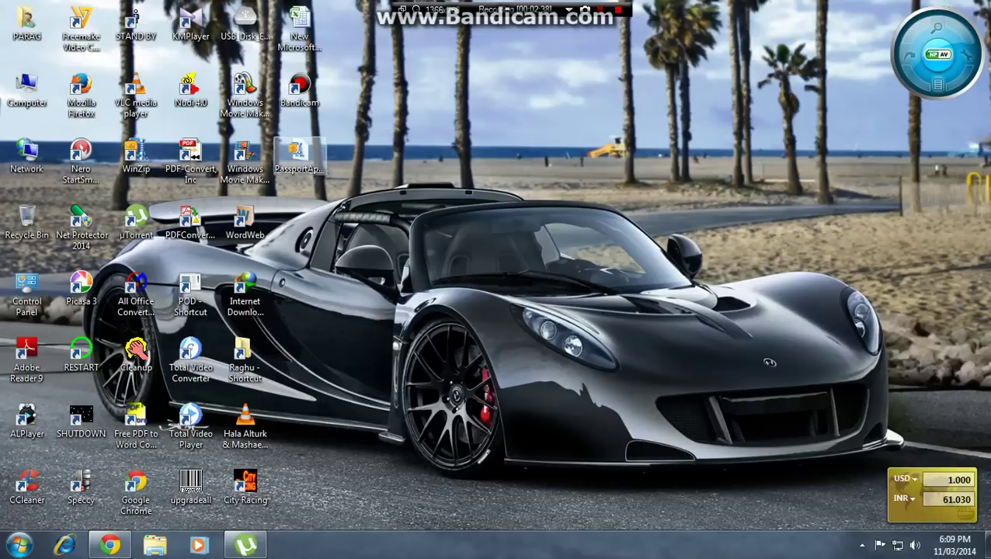
- Extract the zip to the Desktop with WinZip and open PassportApplicationForm_Main_English_V1.0.pdf
{"action": "right_click", "coordinate": [286, 167]}
{"action": "left_click", "coordinate": [336, 245]}
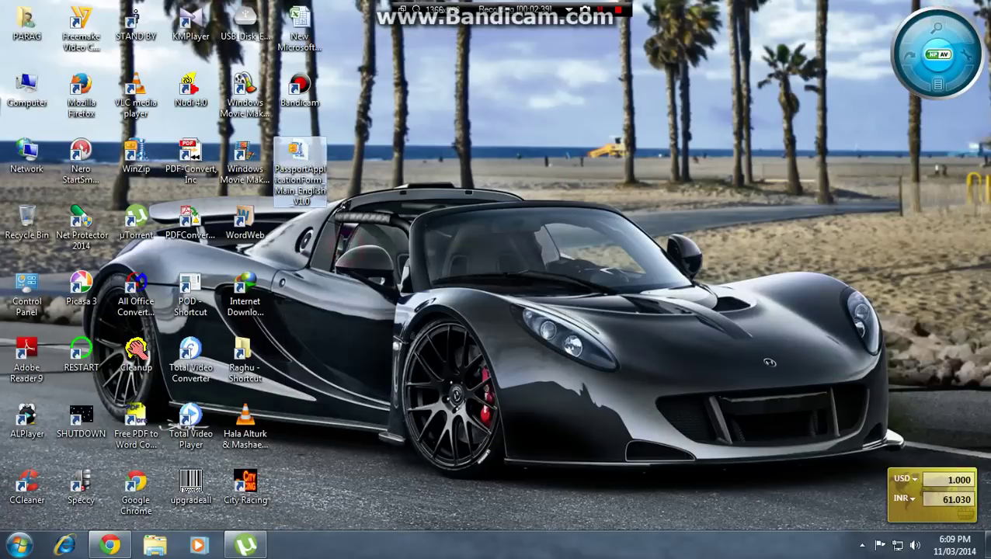
{"action": "left_click", "coordinate": [525, 188]}
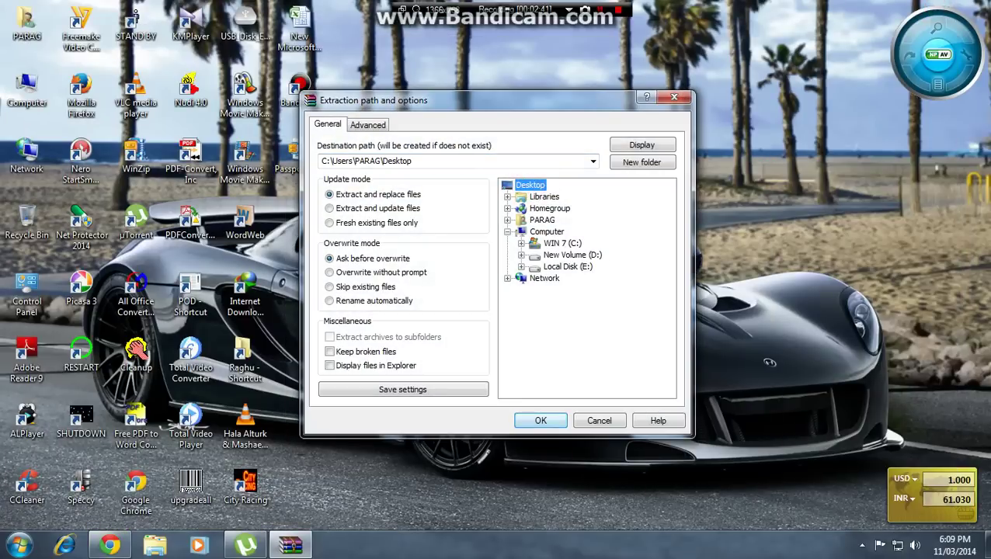
{"action": "left_click", "coordinate": [536, 420]}
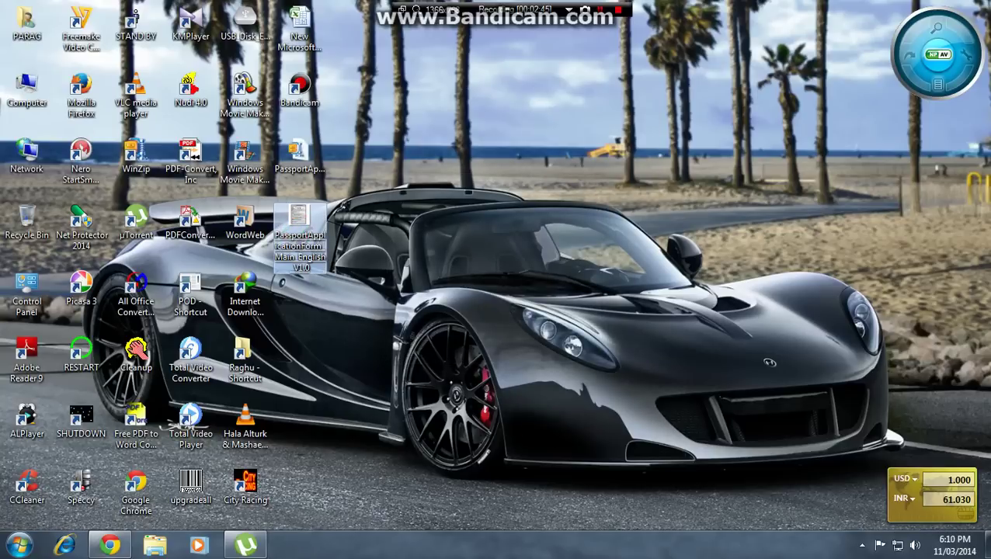
{"action": "double_click", "coordinate": [300, 233]}
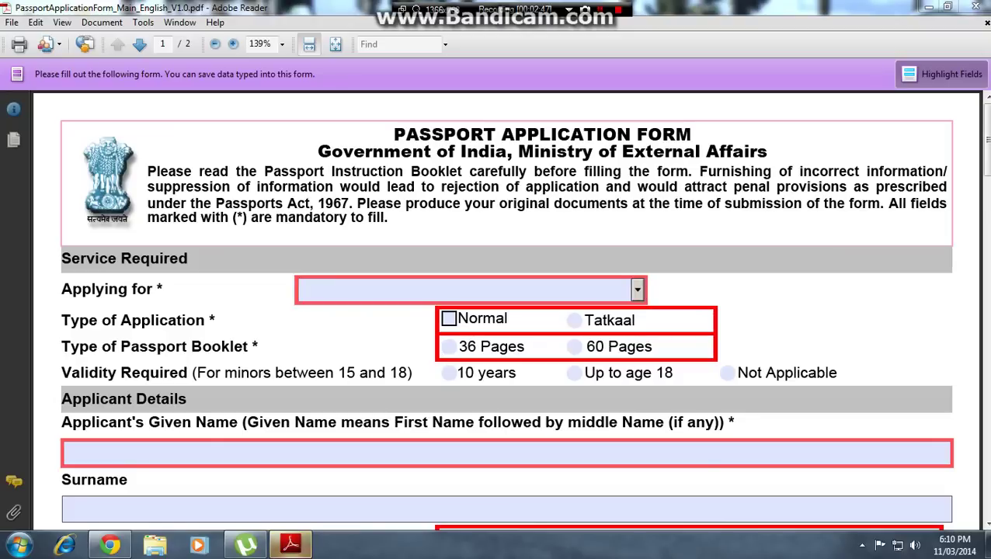
- Choose Fresh Passport, Normal application, a 36 Pages booklet and validity Not Applicable
{"action": "scroll", "coordinate": [449, 318], "scroll_direction": "down", "scroll_amount": 10}
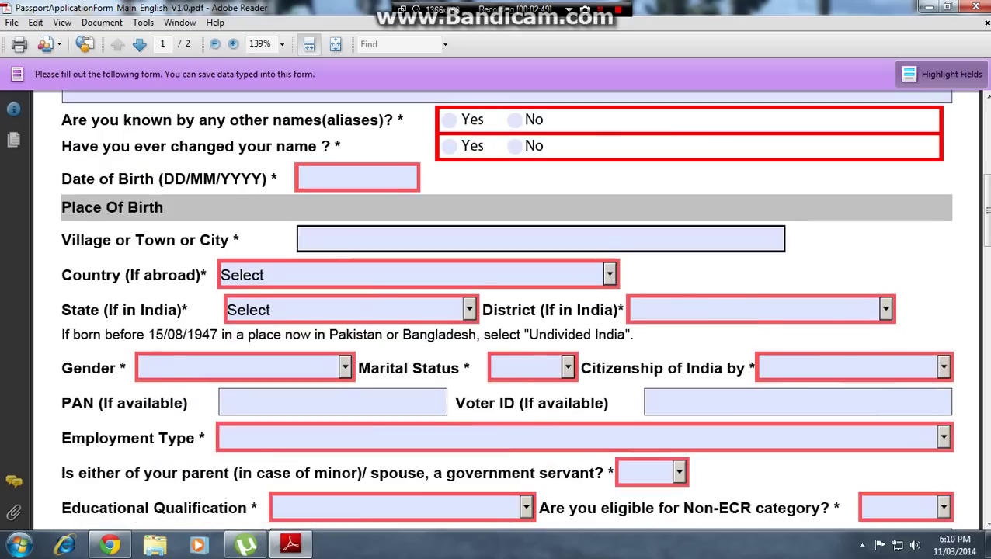
{"action": "scroll", "coordinate": [497, 311], "scroll_direction": "down", "scroll_amount": 20}
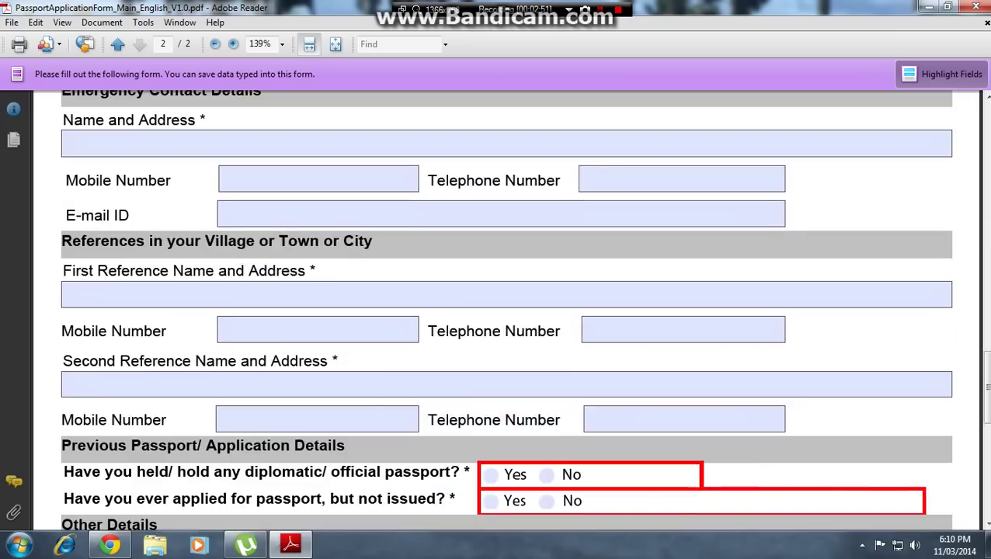
{"action": "scroll", "coordinate": [497, 311], "scroll_direction": "down", "scroll_amount": 13}
{"action": "scroll", "coordinate": [497, 311], "scroll_direction": "up", "scroll_amount": 20}
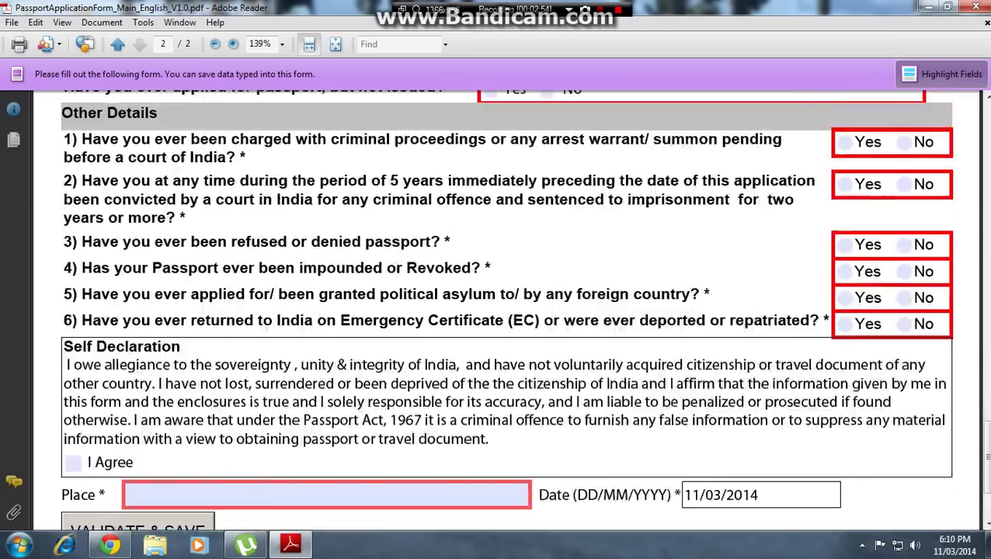
{"action": "scroll", "coordinate": [584, 299], "scroll_direction": "up", "scroll_amount": 20}
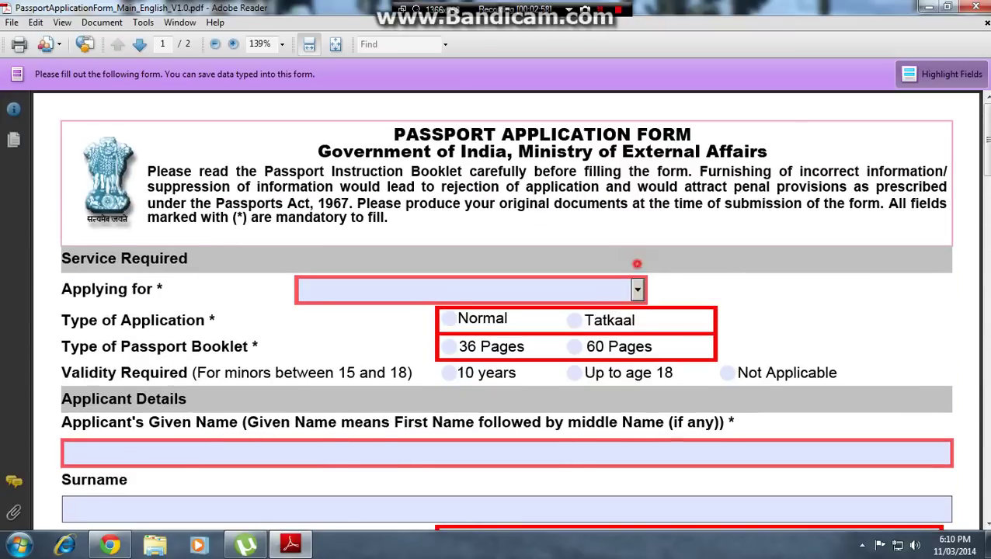
{"action": "left_click", "coordinate": [637, 289]}
{"action": "left_click", "coordinate": [420, 313]}
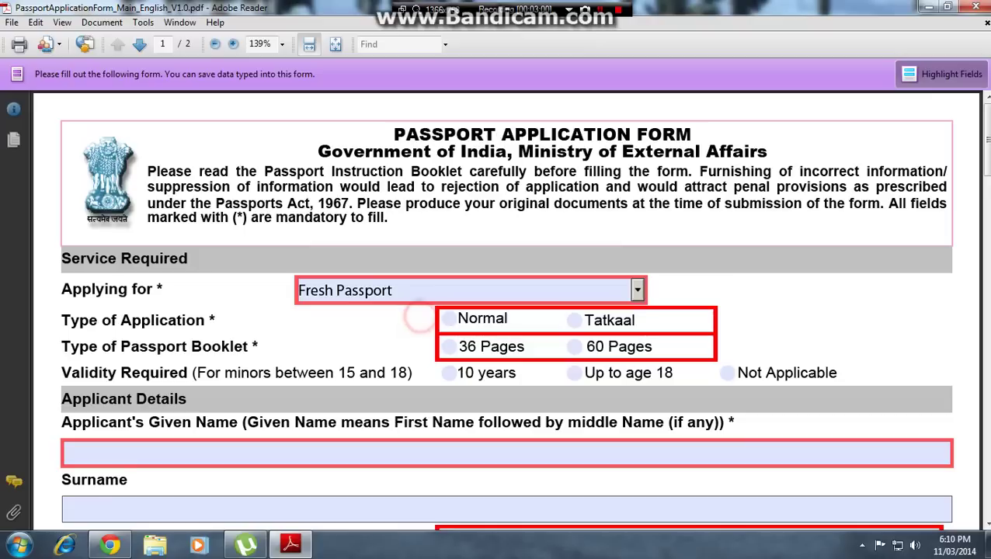
{"action": "left_click", "coordinate": [449, 319]}
{"action": "left_click", "coordinate": [449, 347]}
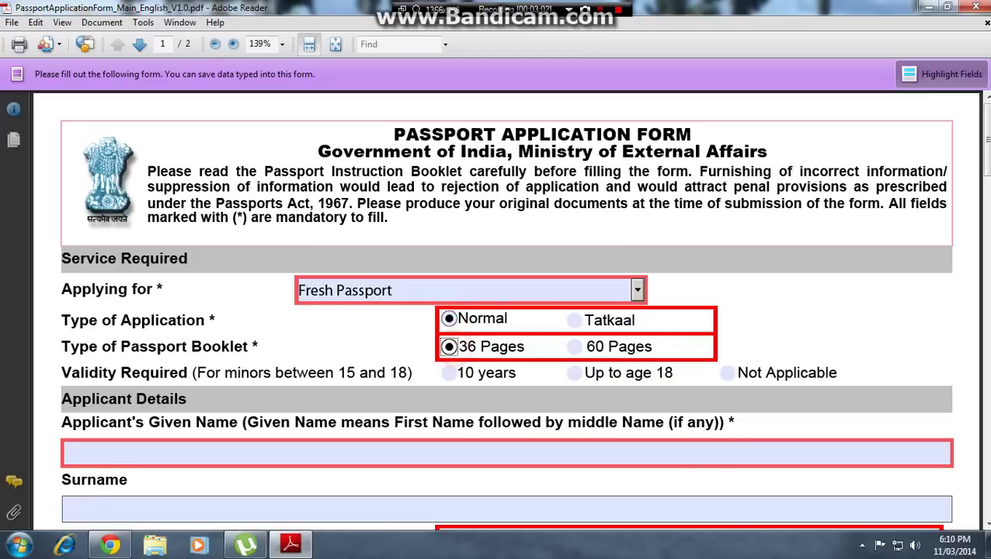
{"action": "left_click", "coordinate": [727, 373]}
- Enter the applicant's name, answer No to aliases and name change, set birth date and Haveri district
{"action": "scroll", "coordinate": [727, 373], "scroll_direction": "down", "scroll_amount": 1}
{"action": "left_click", "coordinate": [177, 382]}
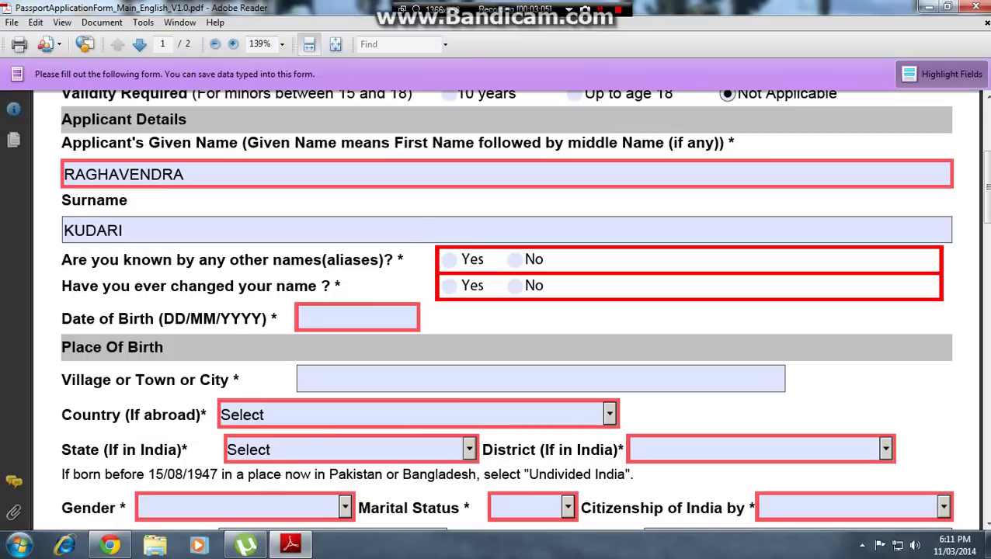
{"action": "left_click", "coordinate": [514, 259]}
{"action": "left_click", "coordinate": [515, 285]}
{"action": "left_click", "coordinate": [306, 317]}
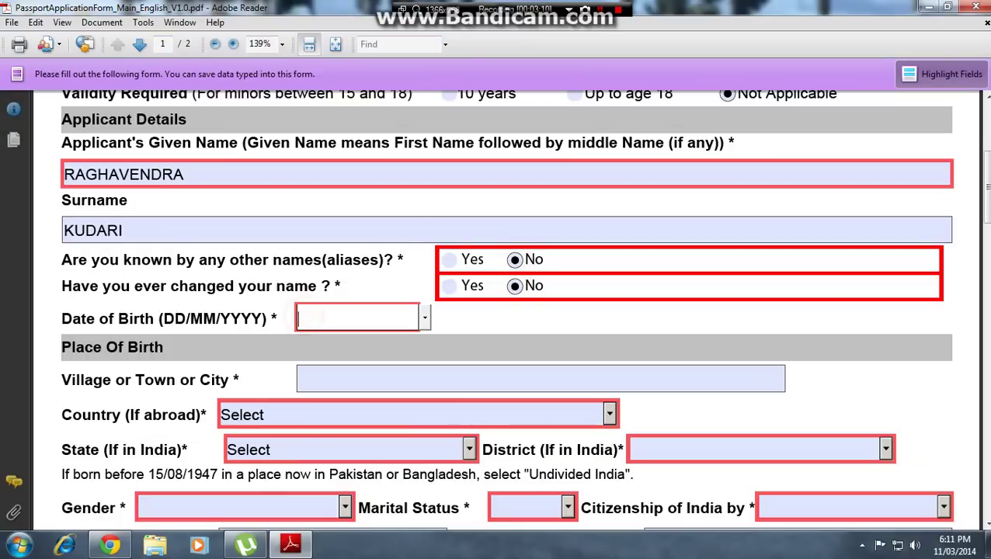
{"action": "left_click", "coordinate": [425, 318]}
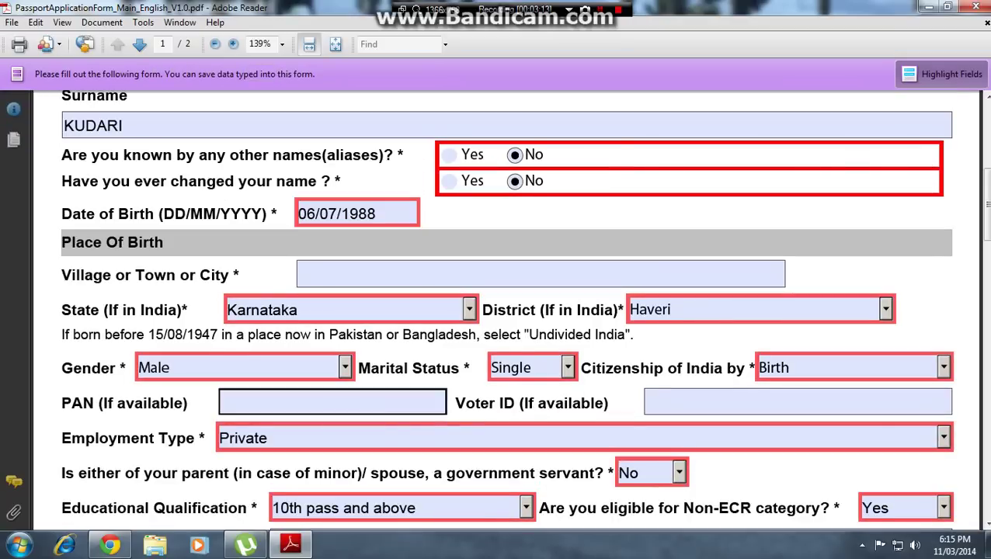
{"action": "left_click", "coordinate": [569, 508]}
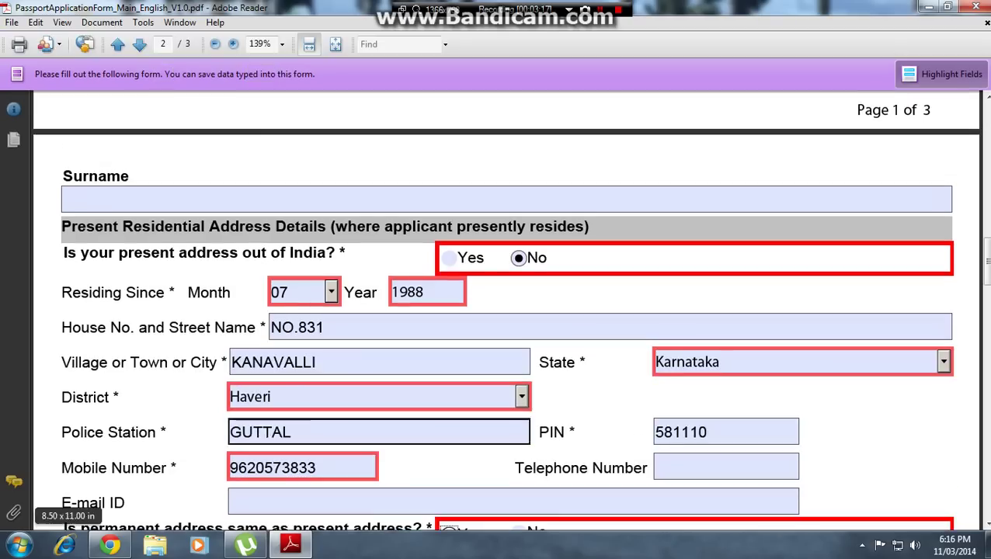
{"action": "scroll", "coordinate": [570, 509], "scroll_direction": "down", "scroll_amount": 10}
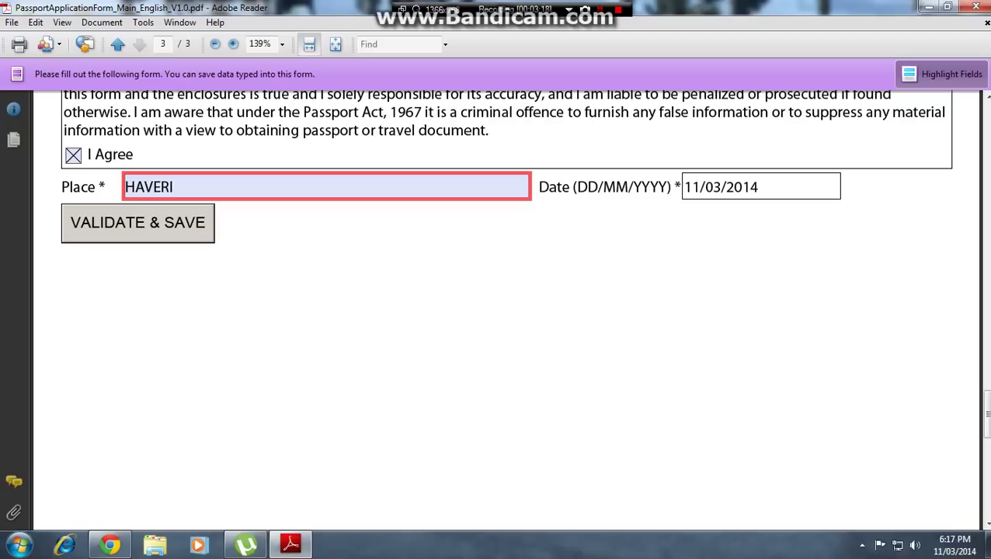
- Run VALIDATE & SAVE and export the form data as an XML file to the Desktop
{"action": "left_click", "coordinate": [137, 223]}
{"action": "scroll", "coordinate": [505, 296], "scroll_direction": "up", "scroll_amount": 12}
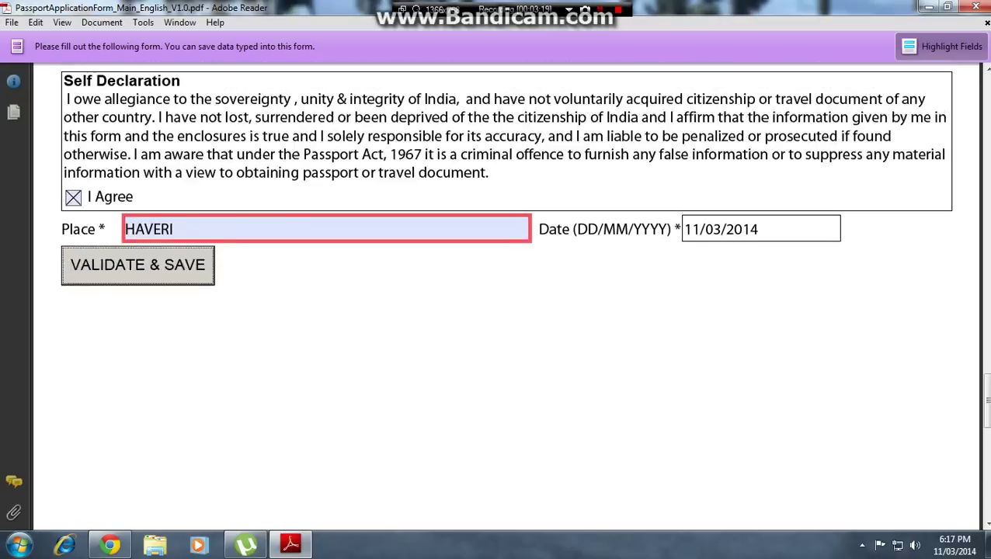
{"action": "scroll", "coordinate": [505, 296], "scroll_direction": "up", "scroll_amount": 15}
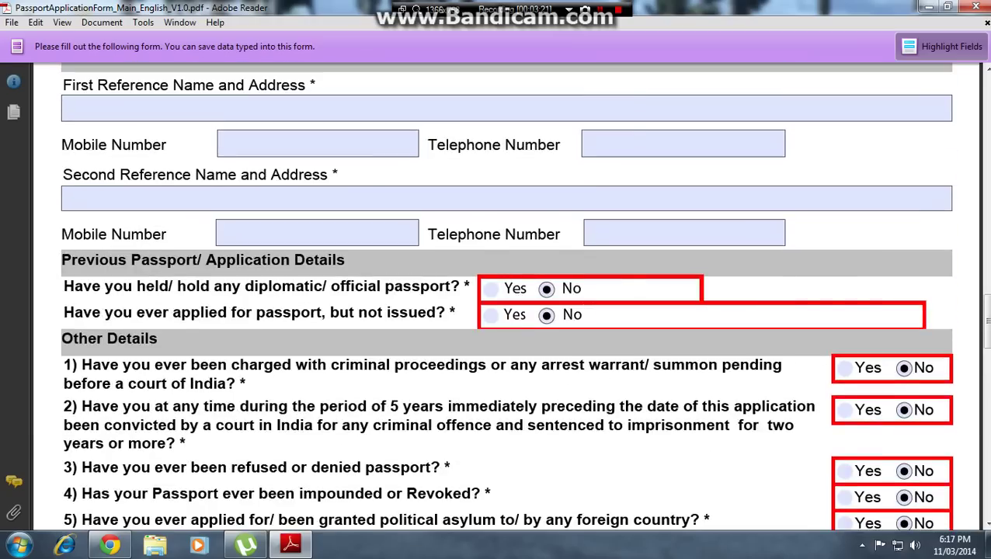
{"action": "scroll", "coordinate": [505, 295], "scroll_direction": "up", "scroll_amount": 14}
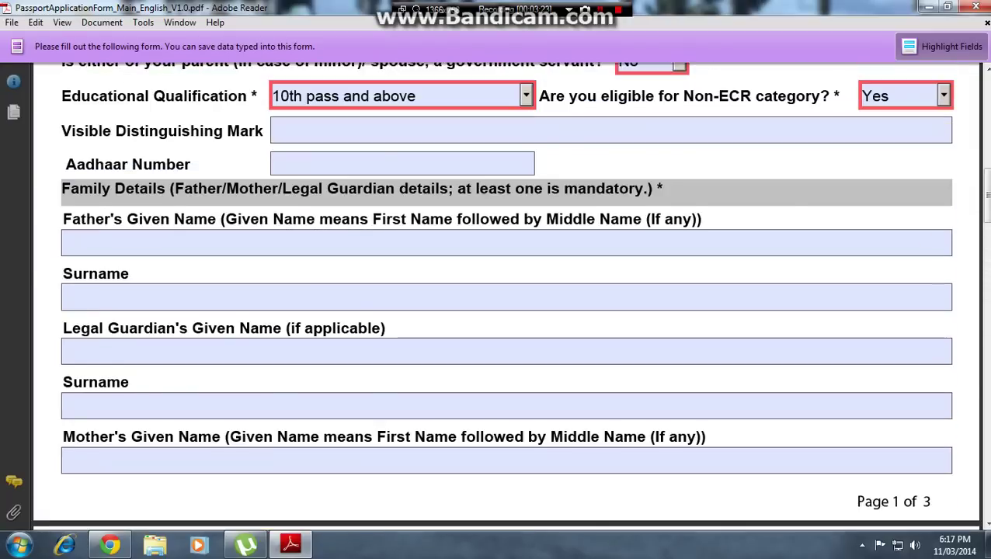
{"action": "scroll", "coordinate": [505, 295], "scroll_direction": "down", "scroll_amount": 5}
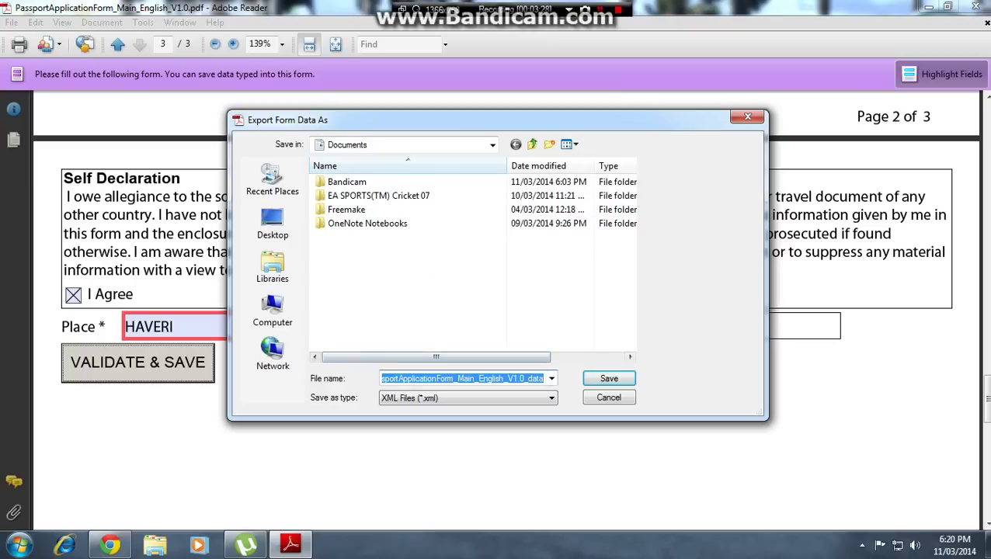
{"action": "left_click", "coordinate": [476, 396]}
{"action": "left_click", "coordinate": [475, 396]}
{"action": "left_click", "coordinate": [276, 220]}
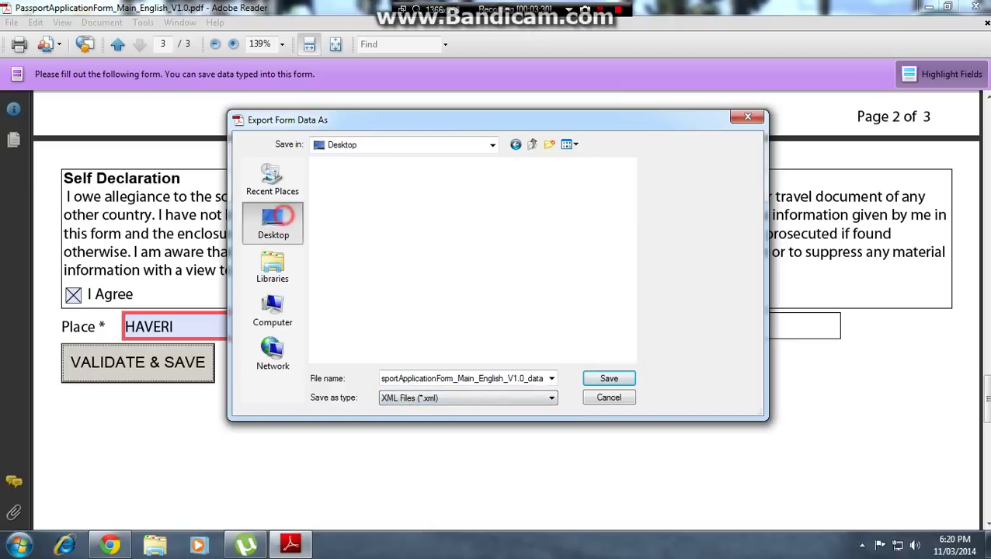
{"action": "left_click", "coordinate": [604, 379]}
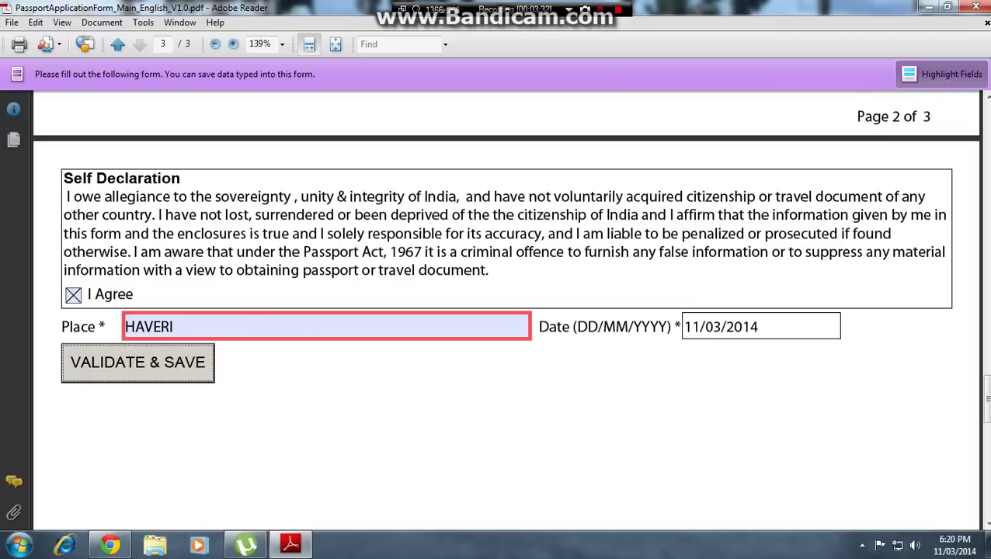
{"action": "key", "text": "super+d"}
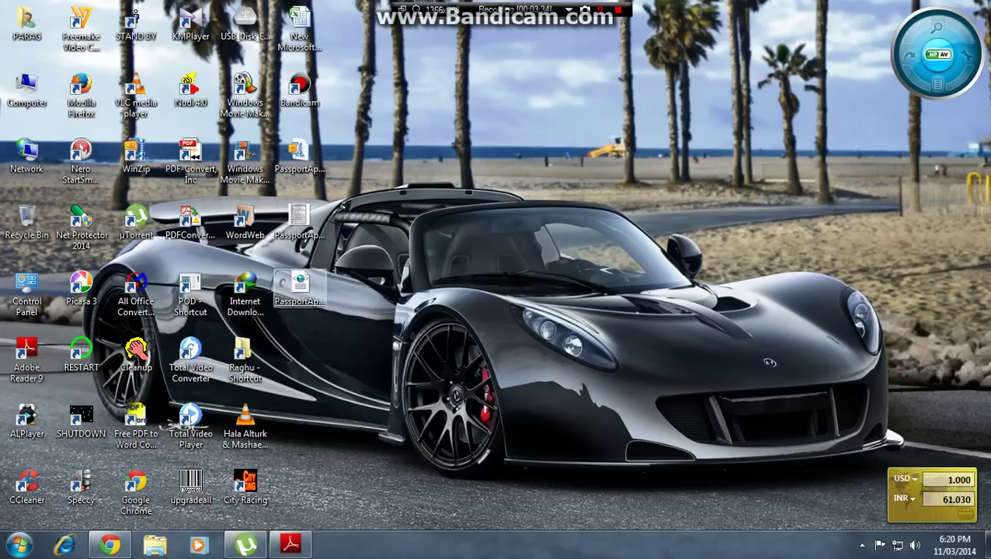
- Bring Chrome back and return to the Passport Seva login page
{"action": "left_click", "coordinate": [110, 545]}
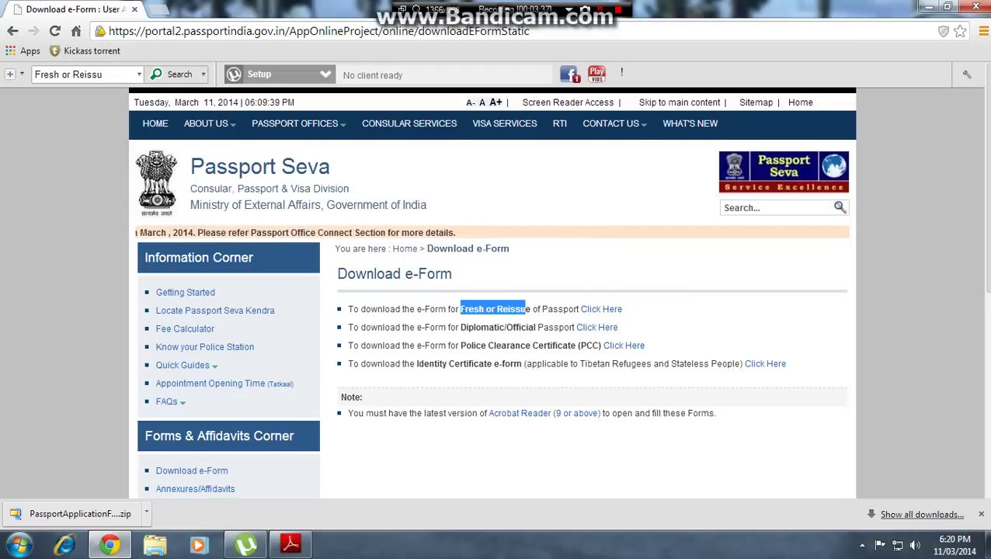
{"action": "key", "text": "alt+Left"}
{"action": "left_click", "coordinate": [418, 325]}
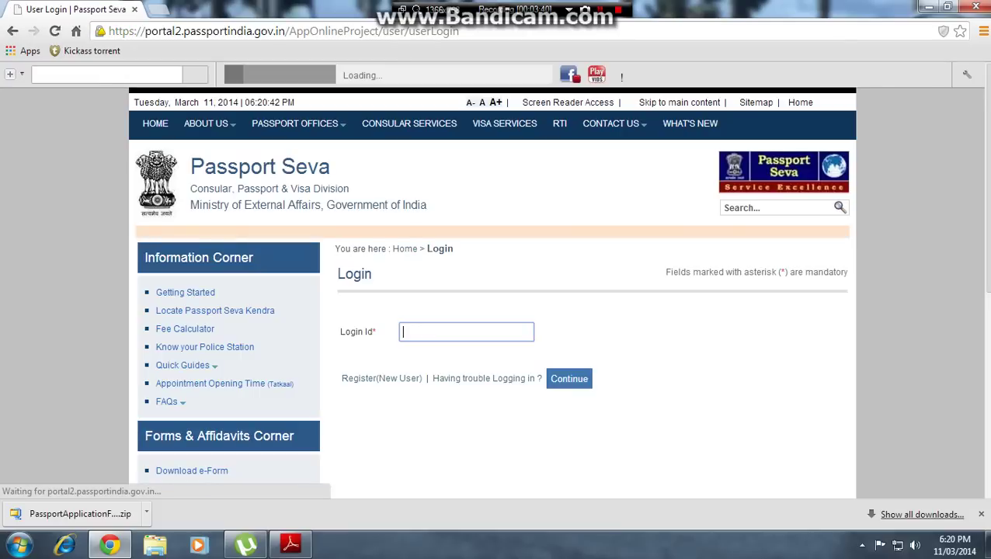
- Sign in with the saved login id, the account password and the captcha characters
{"action": "left_click", "coordinate": [410, 327]}
{"action": "left_click", "coordinate": [419, 351]}
{"action": "left_click", "coordinate": [569, 378]}
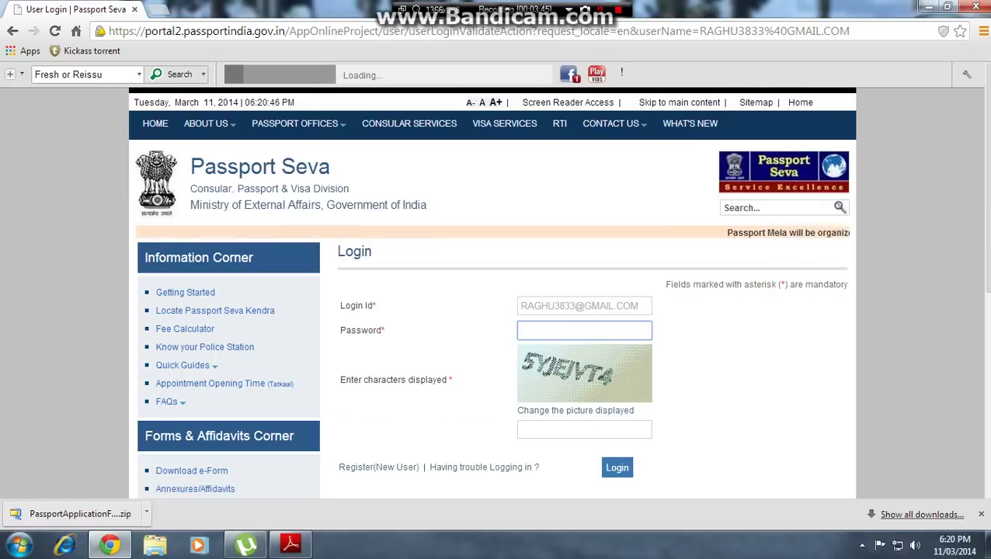
{"action": "type", "text": "•••••••••"}
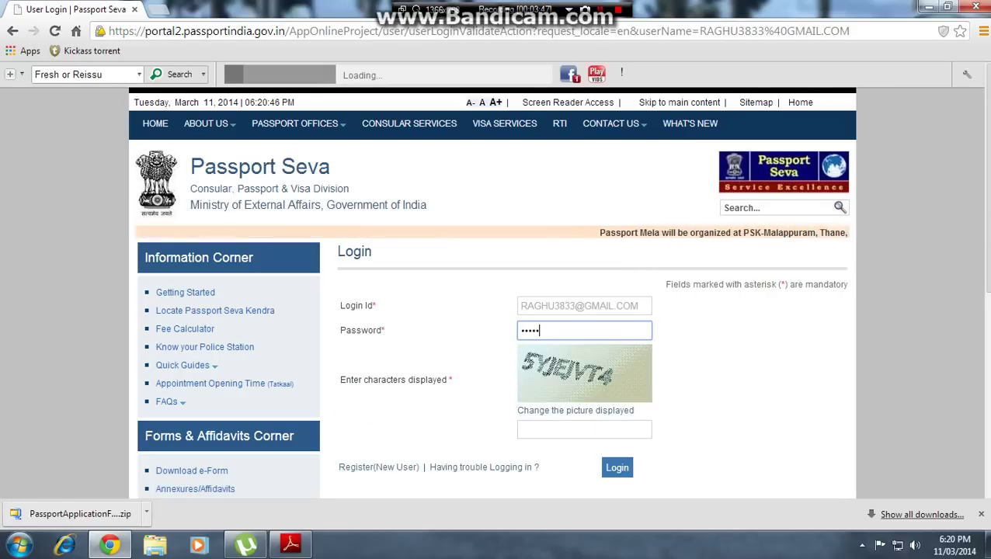
{"action": "left_click", "coordinate": [552, 427]}
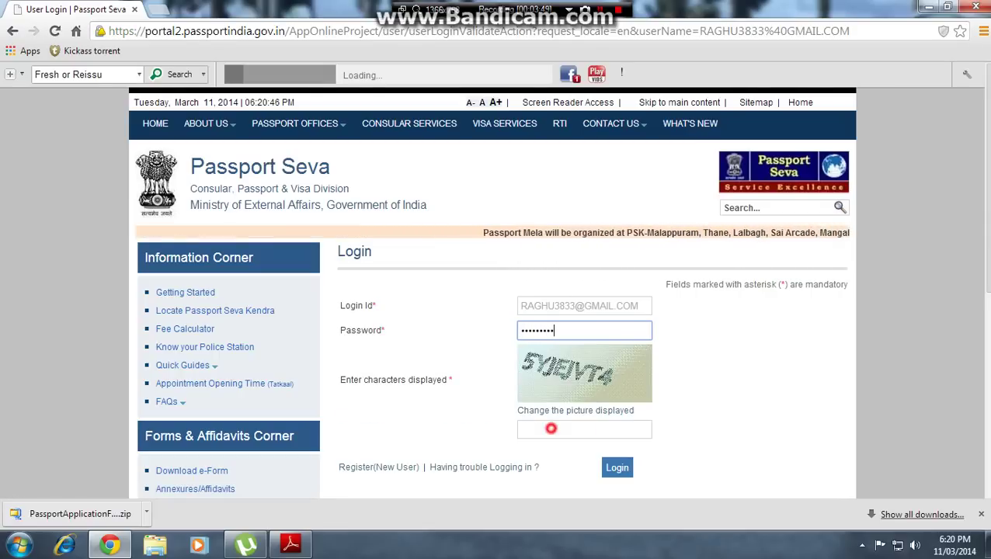
{"action": "type", "text": "5YJEJVT4"}
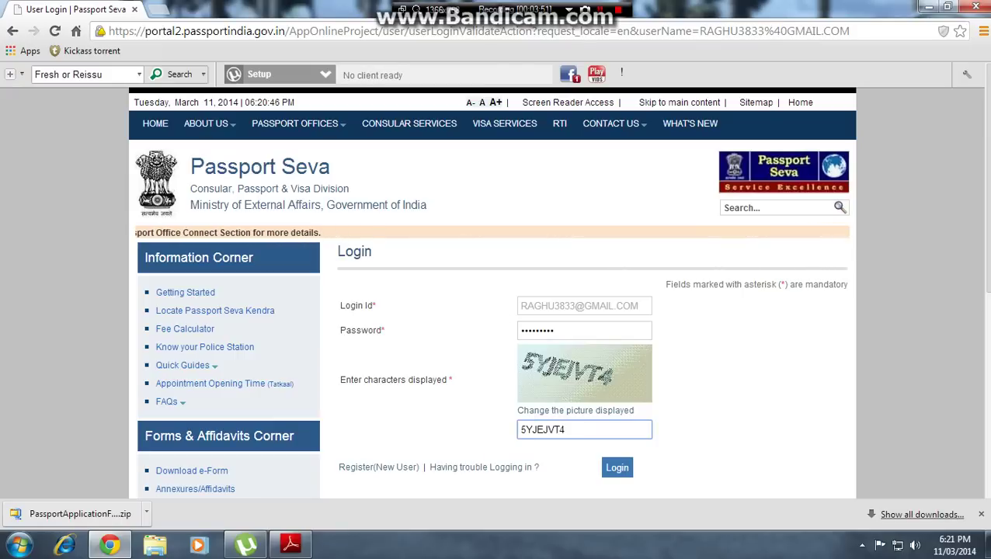
{"action": "left_click", "coordinate": [617, 467]}
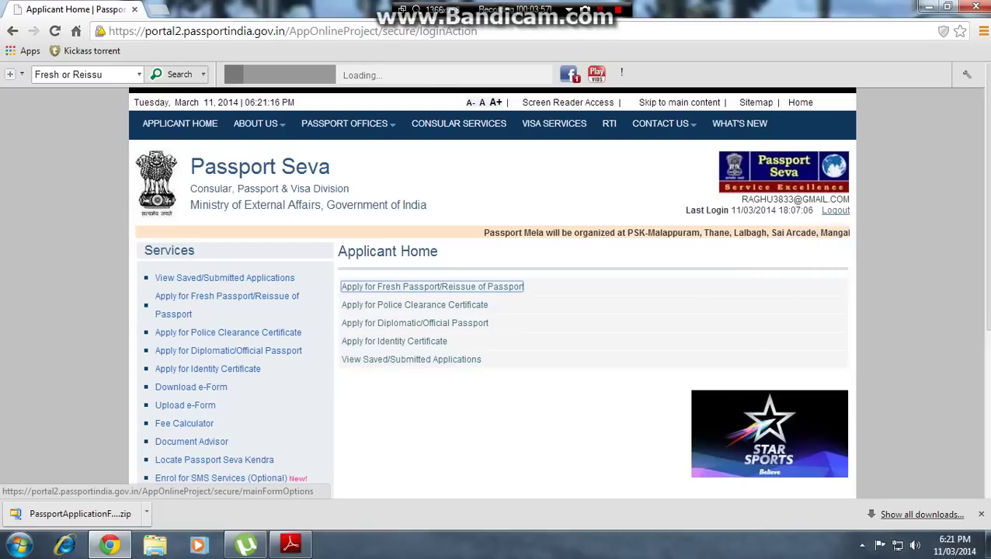
- Start a fresh passport application and go to the page for uploading the filled e-form
{"action": "left_click", "coordinate": [384, 287]}
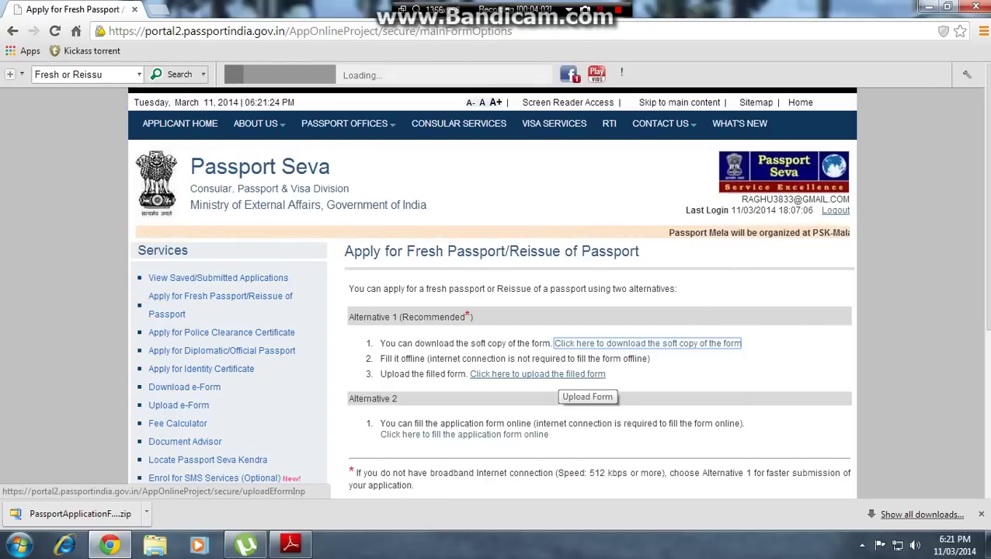
{"action": "left_click", "coordinate": [560, 374]}
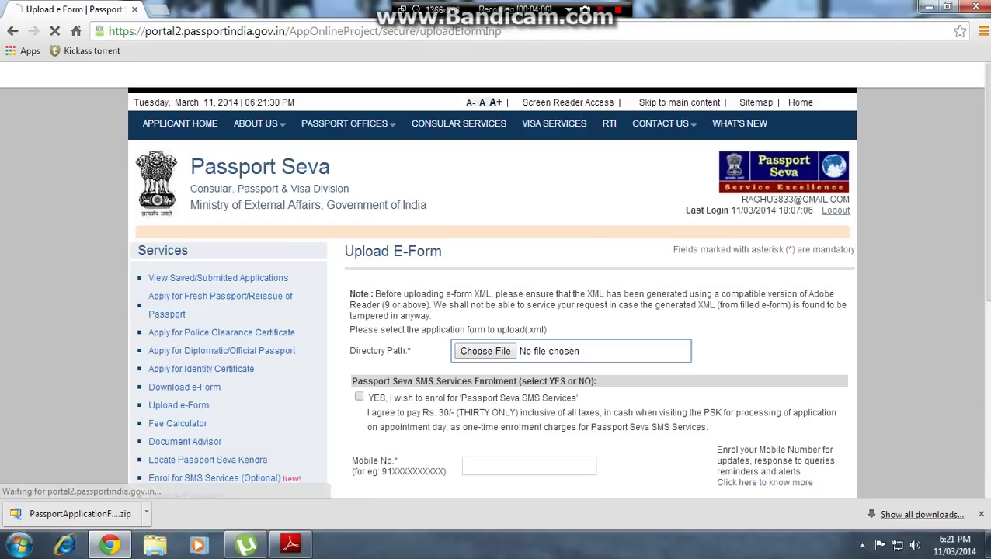
- Upload PassportApplicationForm_Main_English_V1.0_data.xml from the Desktop, declining SMS service enrolment
{"action": "left_click", "coordinate": [487, 352]}
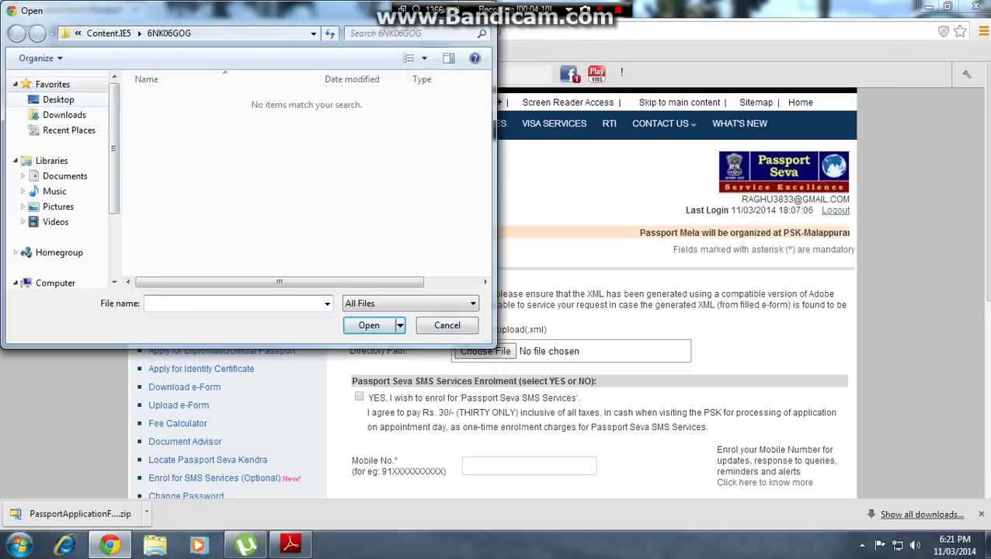
{"action": "left_click", "coordinate": [58, 99]}
{"action": "left_click_drag", "start_coordinate": [485, 91], "coordinate": [483, 222]}
{"action": "left_click", "coordinate": [195, 214]}
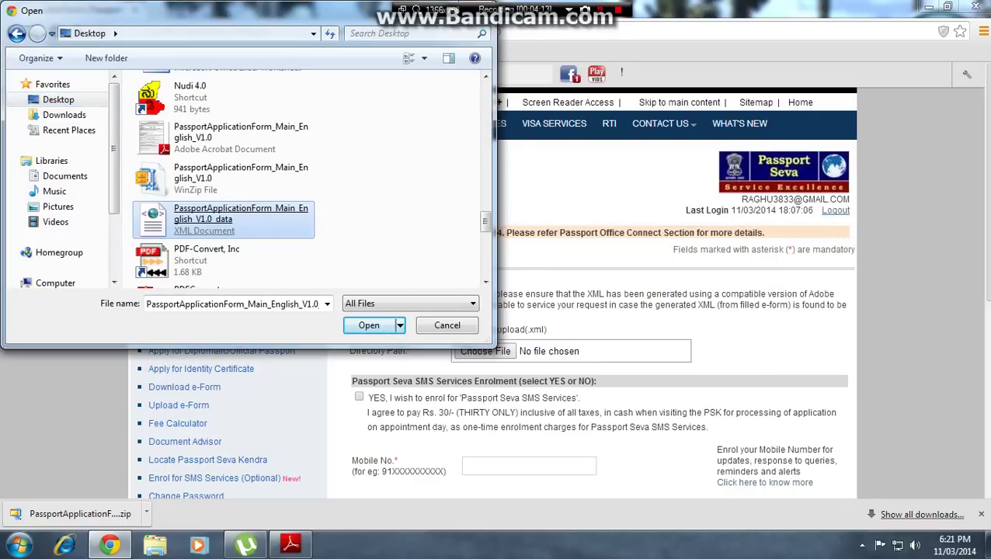
{"action": "double_click", "coordinate": [203, 217]}
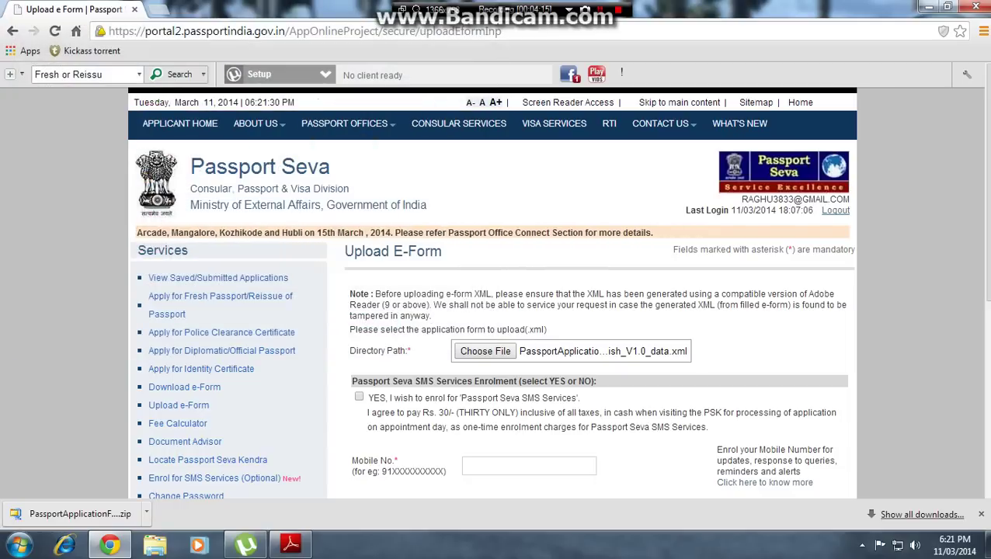
{"action": "scroll", "coordinate": [492, 311], "scroll_direction": "down", "scroll_amount": 3}
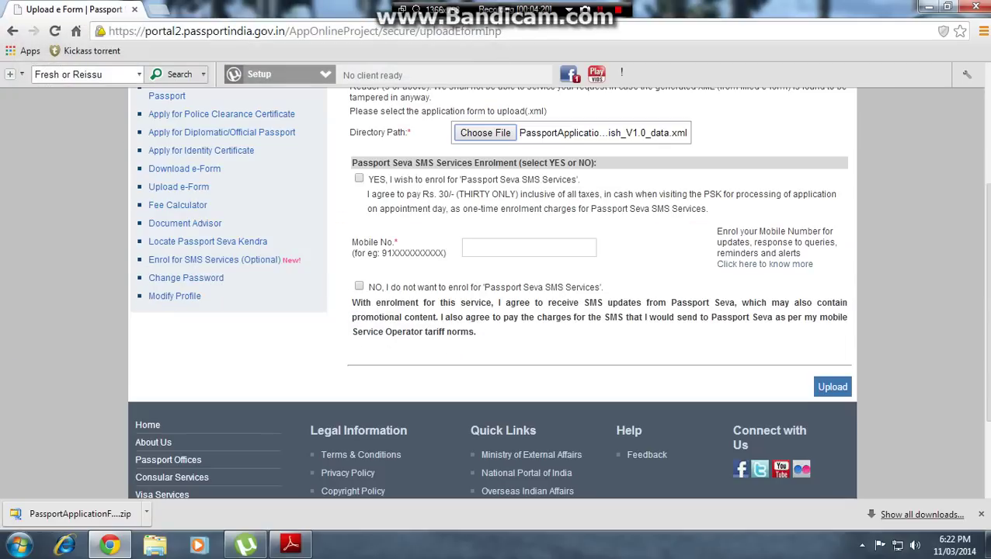
{"action": "left_click", "coordinate": [359, 287]}
{"action": "left_click", "coordinate": [828, 402]}
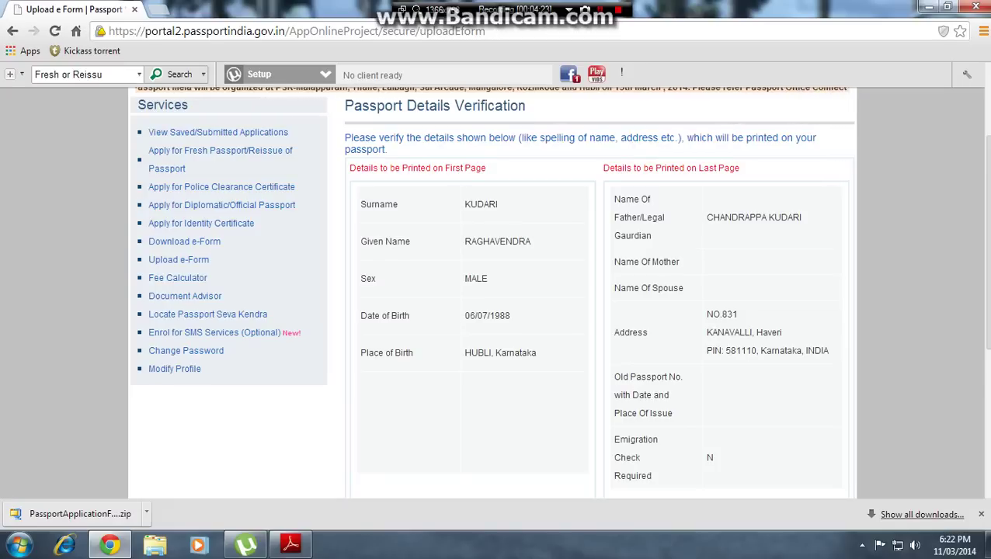
- Accept the verified passport details with Continue Upload to submit the form
{"action": "scroll", "coordinate": [492, 310], "scroll_direction": "down", "scroll_amount": 4}
{"action": "left_click", "coordinate": [806, 250]}
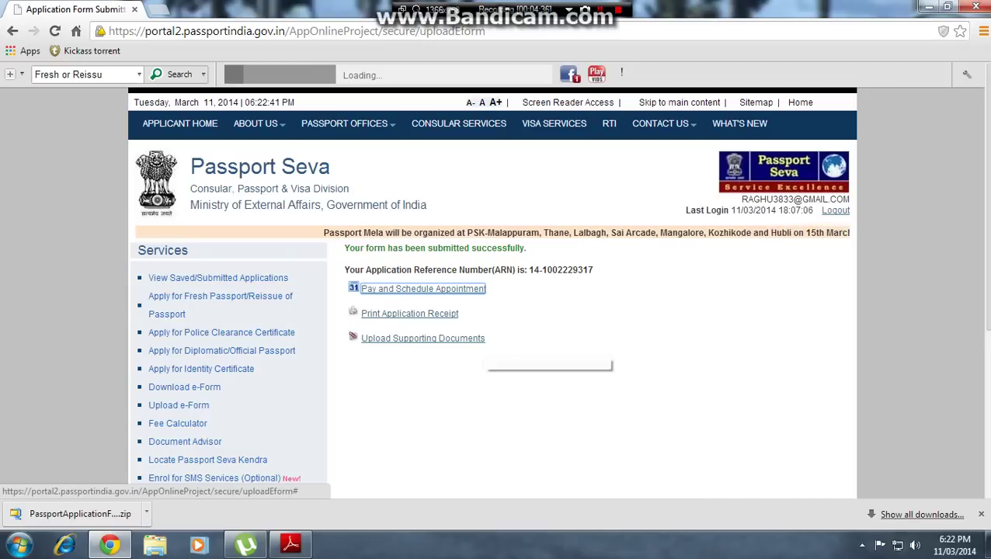
- Choose Online Payment as the payment mode and proceed past the instructions
{"action": "left_click", "coordinate": [397, 288]}
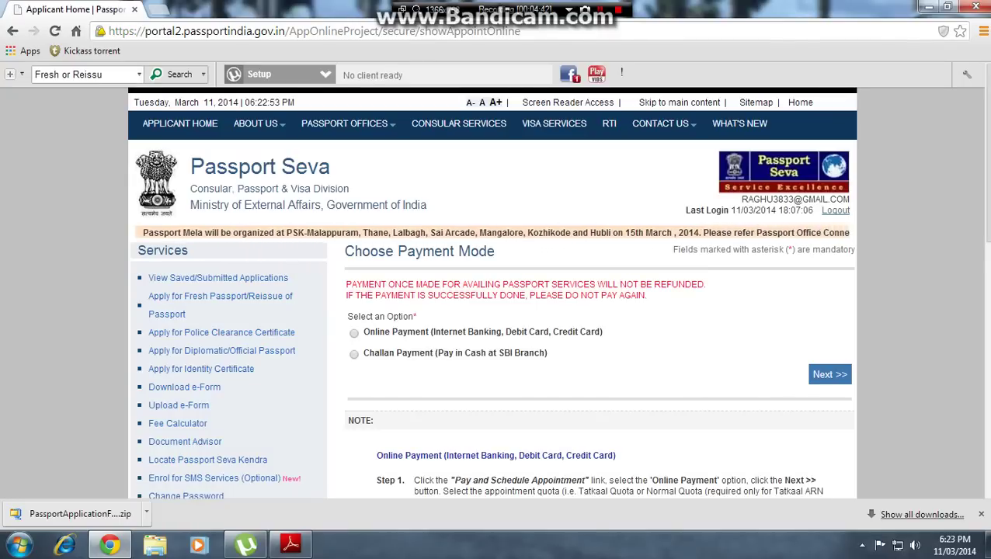
{"action": "left_click", "coordinate": [353, 333]}
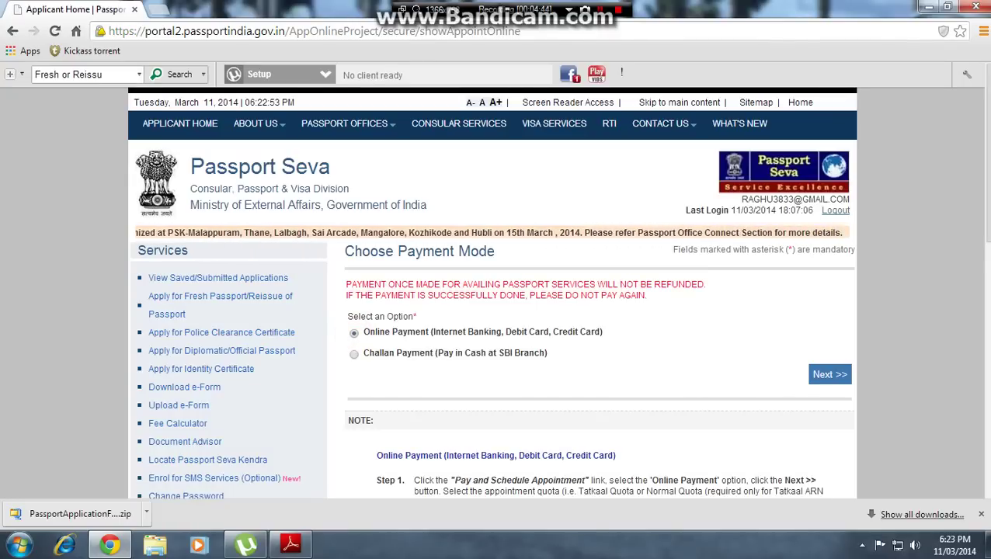
{"action": "left_click", "coordinate": [830, 375]}
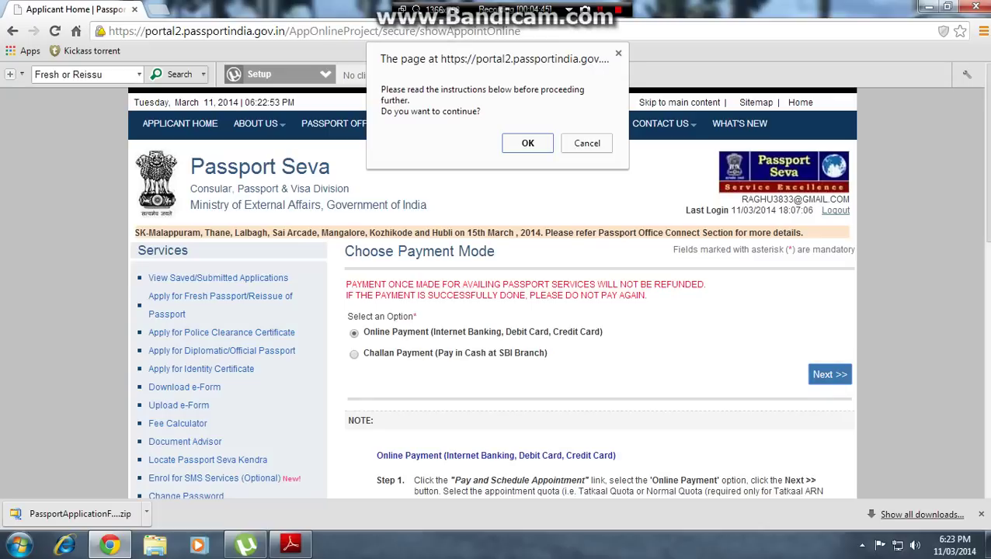
{"action": "key", "text": "Return"}
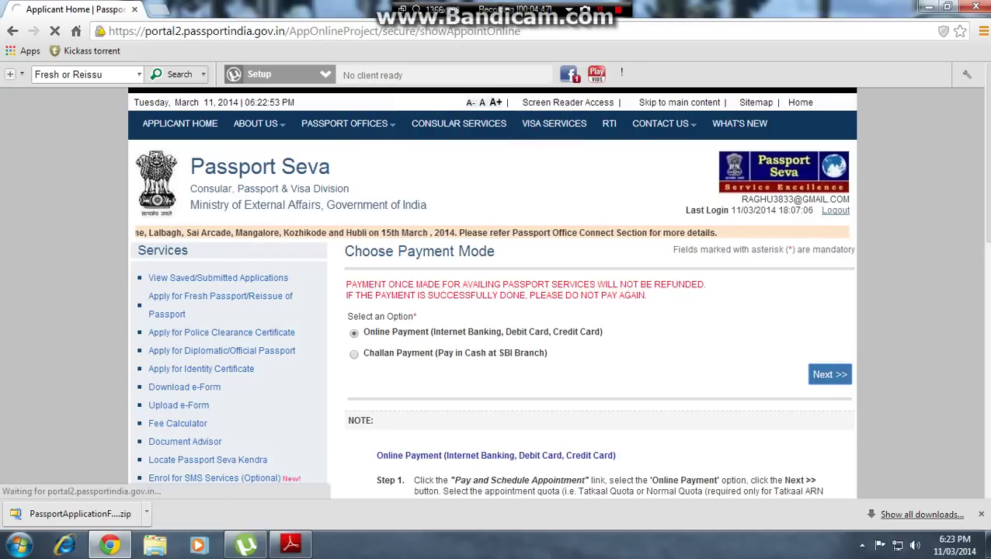
{"action": "scroll", "coordinate": [496, 311], "scroll_direction": "down", "scroll_amount": 1}
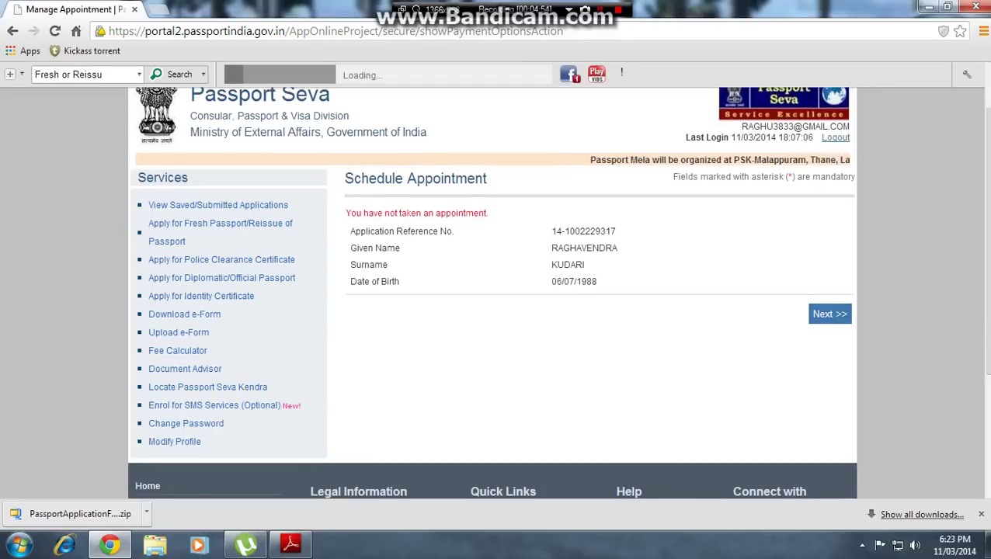
- Select PSK Hubli-Dharwad as the appointment location and submit the captcha characters
{"action": "left_click", "coordinate": [830, 313]}
{"action": "scroll", "coordinate": [495, 310], "scroll_direction": "down", "scroll_amount": 2}
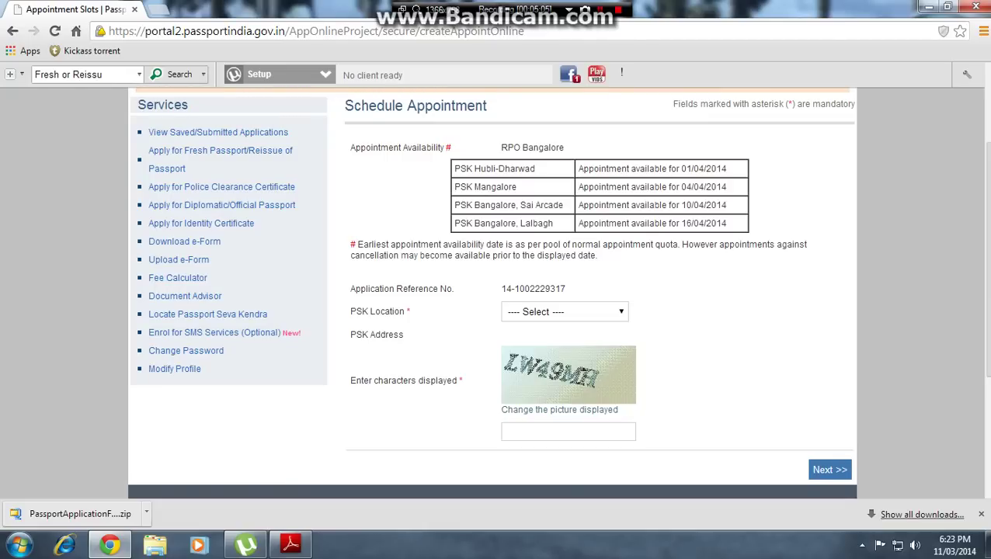
{"action": "left_click", "coordinate": [621, 312]}
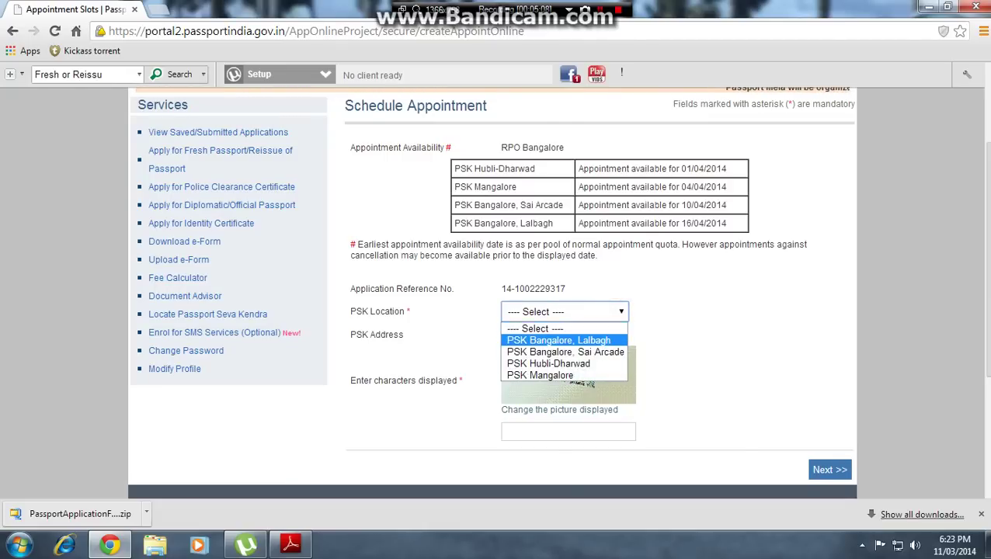
{"action": "key", "text": "Up"}
{"action": "key", "text": "Return"}
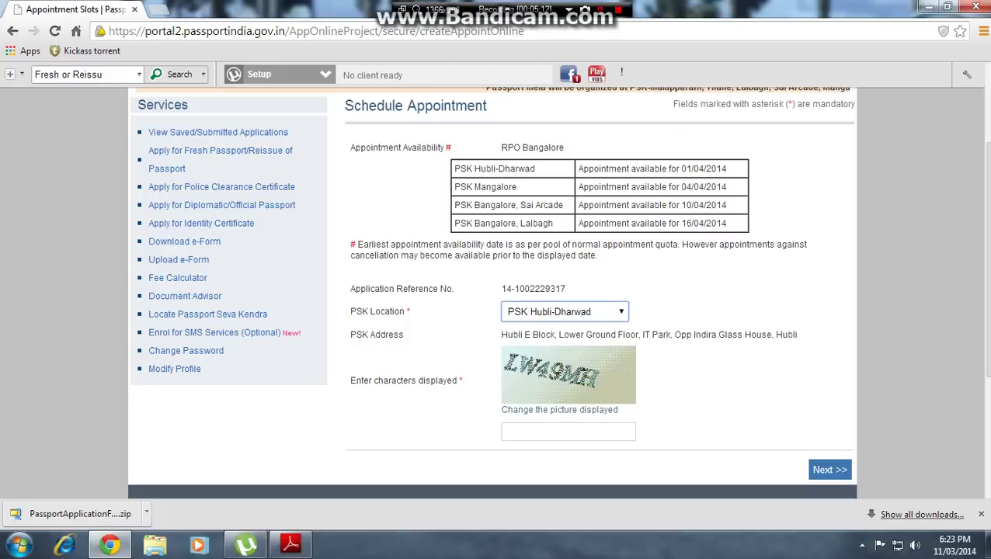
{"action": "left_click", "coordinate": [568, 432]}
{"action": "type", "text": "lw49mh"}
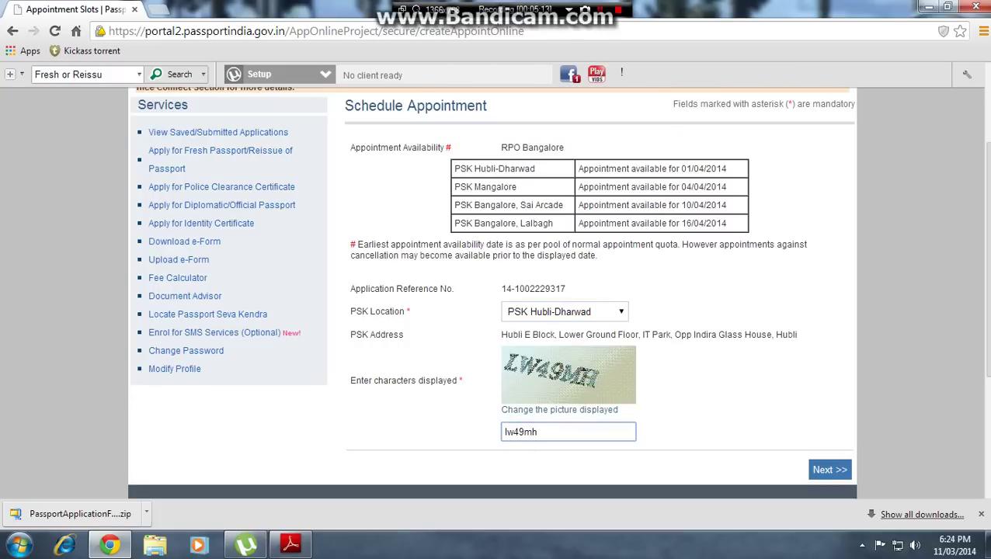
{"action": "key", "text": "Return"}
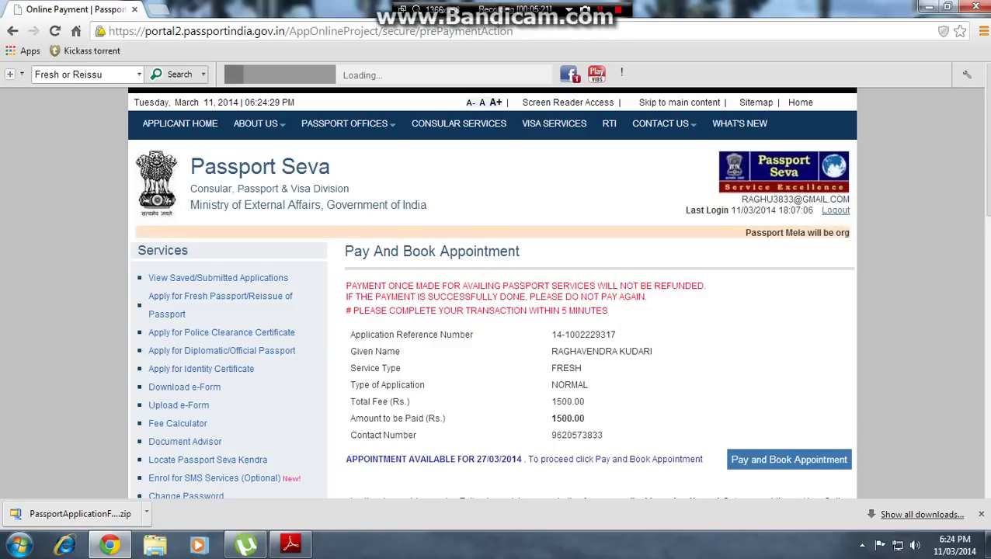
- Review the payment instructions and proceed to pay for the 27/03/2014 appointment
{"action": "scroll", "coordinate": [496, 311], "scroll_direction": "down", "scroll_amount": 1}
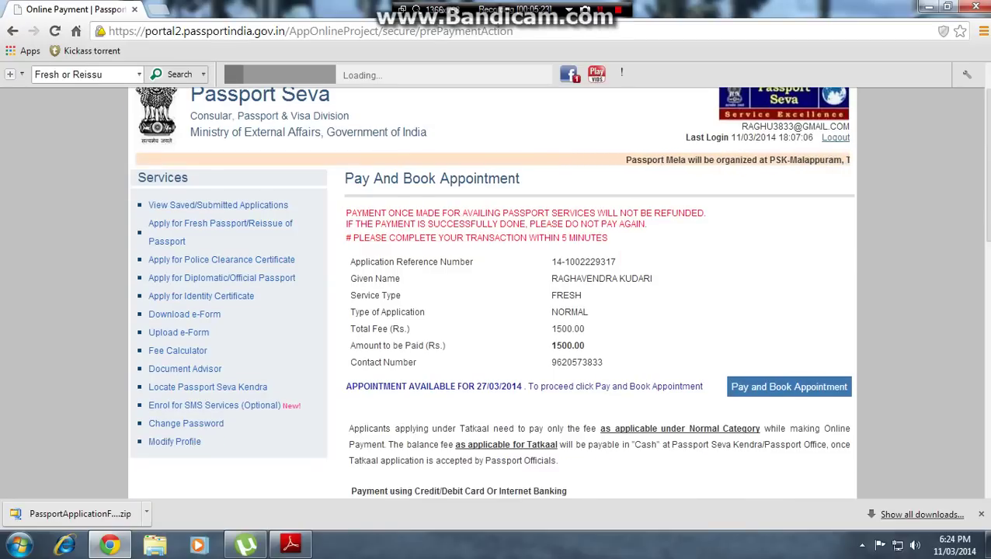
{"action": "scroll", "coordinate": [496, 311], "scroll_direction": "down", "scroll_amount": 2}
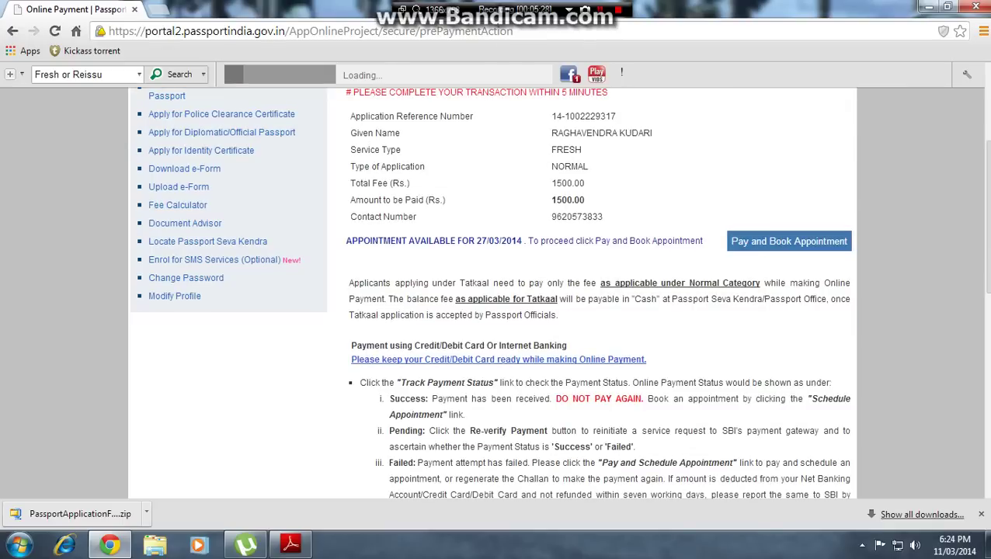
{"action": "scroll", "coordinate": [496, 310], "scroll_direction": "down", "scroll_amount": 2}
{"action": "scroll", "coordinate": [496, 311], "scroll_direction": "down", "scroll_amount": 6}
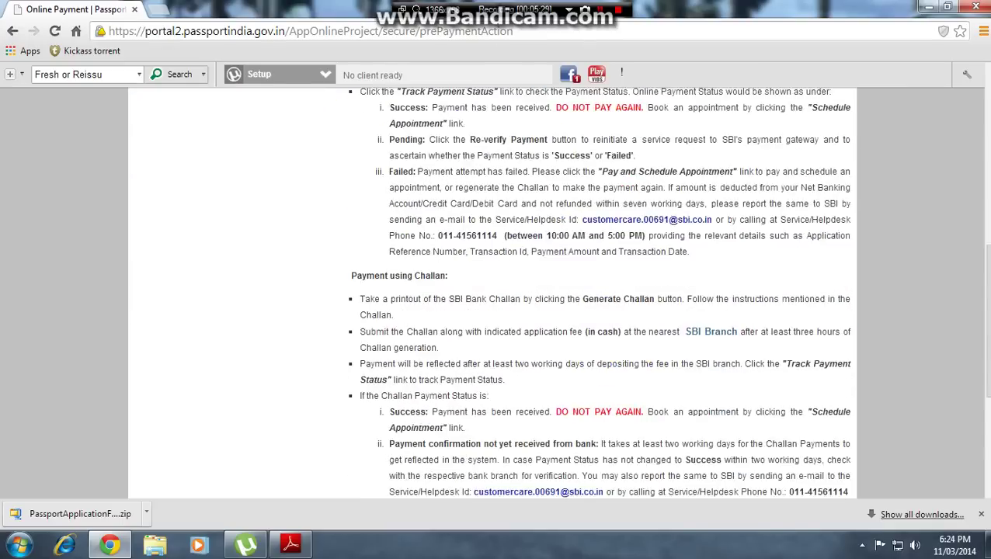
{"action": "scroll", "coordinate": [496, 311], "scroll_direction": "up", "scroll_amount": 8}
{"action": "scroll", "coordinate": [496, 311], "scroll_direction": "up", "scroll_amount": 1}
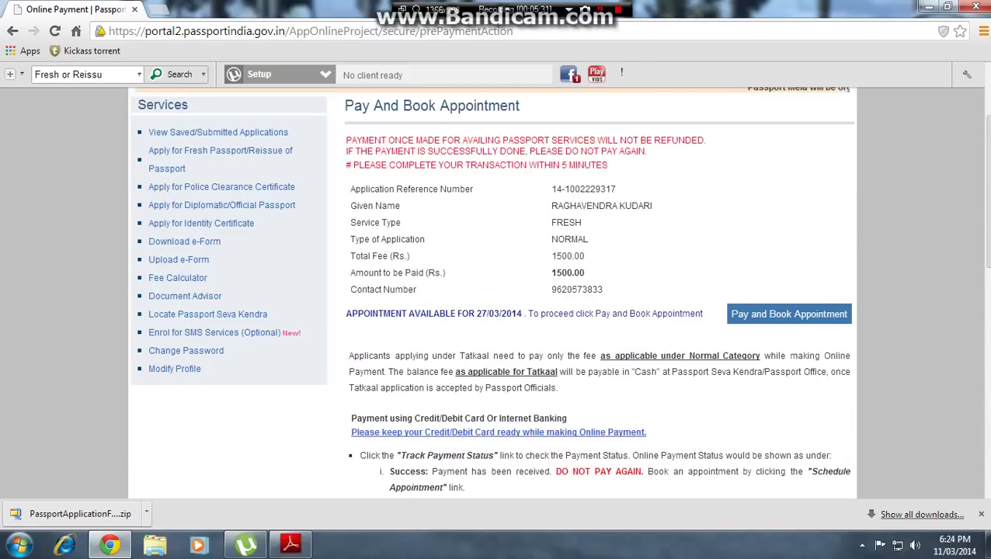
{"action": "left_click", "coordinate": [758, 314]}
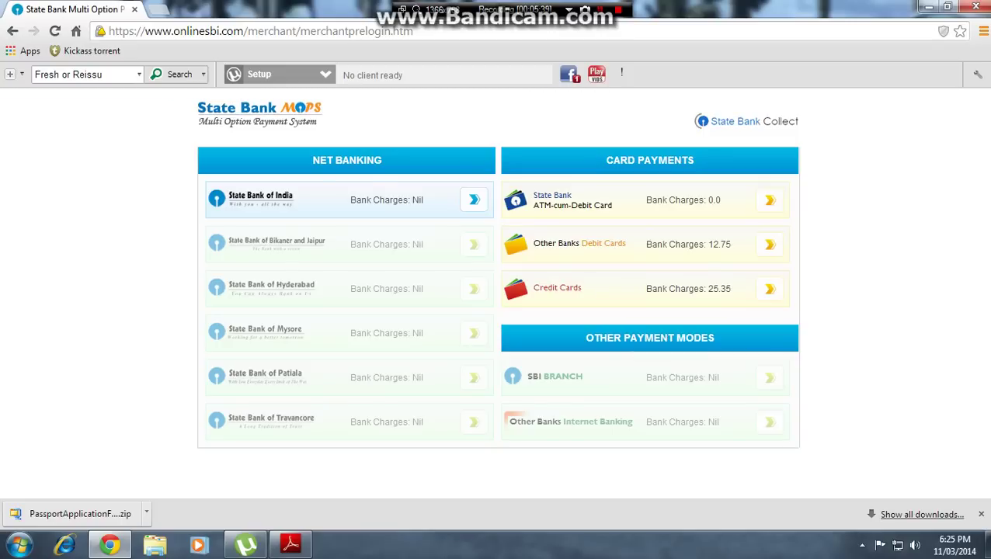
- Pay with another bank's debit card and review the INR 1512.75 card payment form
{"action": "left_click", "coordinate": [770, 243]}
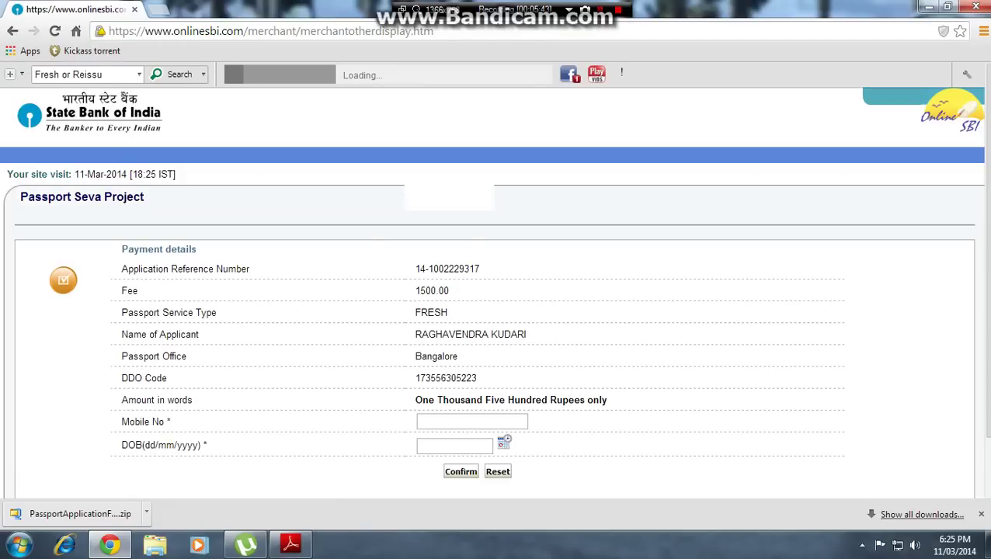
{"action": "scroll", "coordinate": [495, 311], "scroll_direction": "down", "scroll_amount": 2}
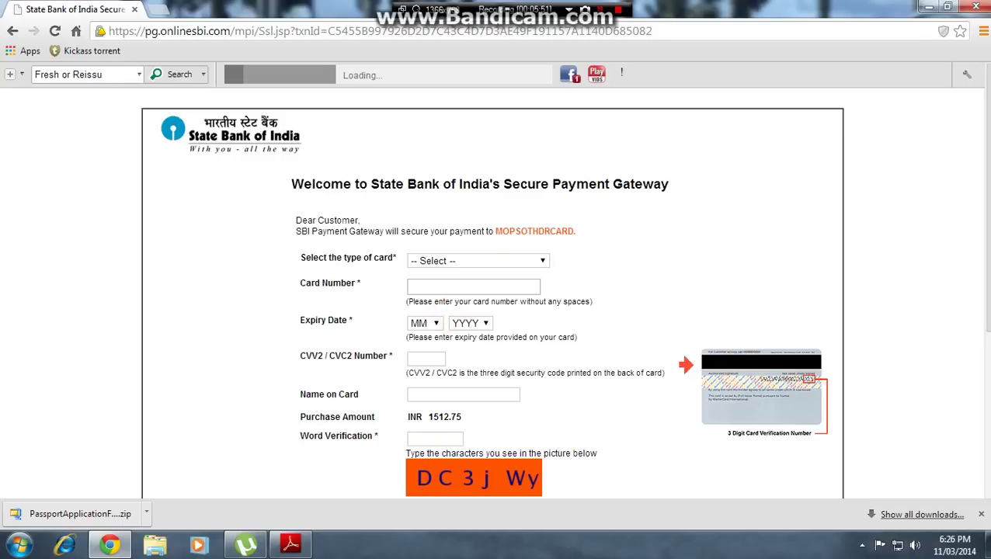
{"action": "scroll", "coordinate": [492, 295], "scroll_direction": "down", "scroll_amount": 2}
{"action": "scroll", "coordinate": [492, 295], "scroll_direction": "up", "scroll_amount": 1}
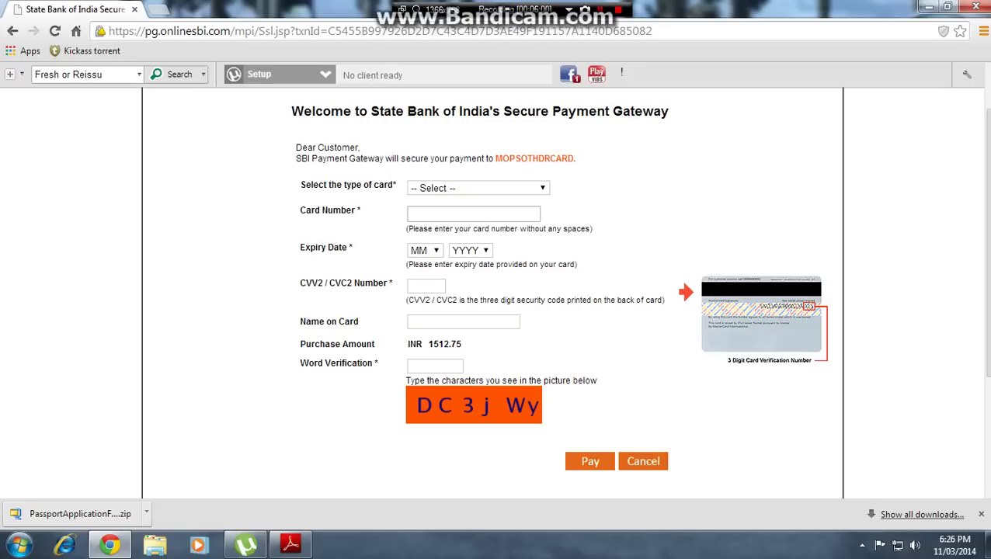
{"action": "scroll", "coordinate": [493, 295], "scroll_direction": "up", "scroll_amount": 1}
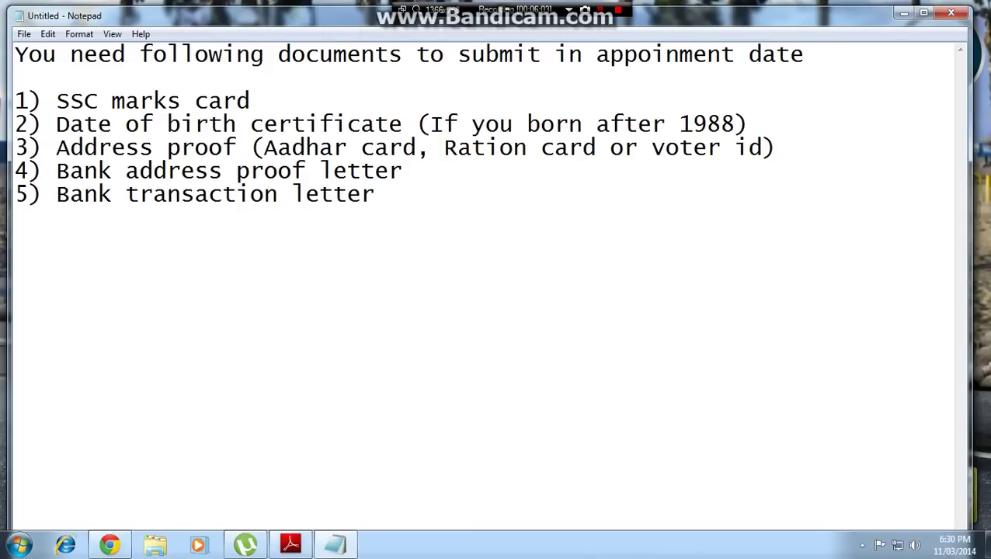
- Highlight the required-documents heading, SSC marks card, date-of-birth certificate and address proof items
{"action": "left_click_drag", "start_coordinate": [17, 54], "coordinate": [804, 54]}
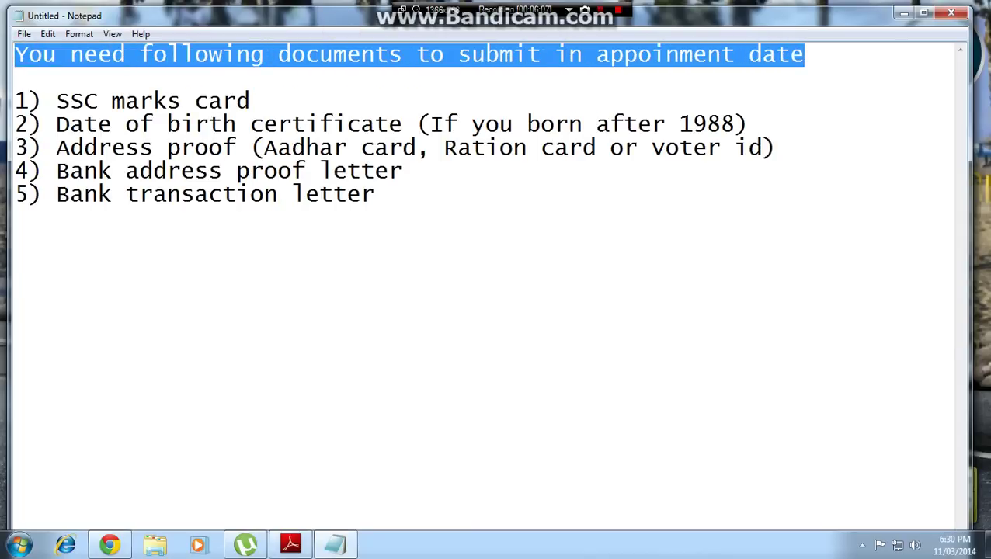
{"action": "left_click_drag", "start_coordinate": [56, 101], "coordinate": [250, 101]}
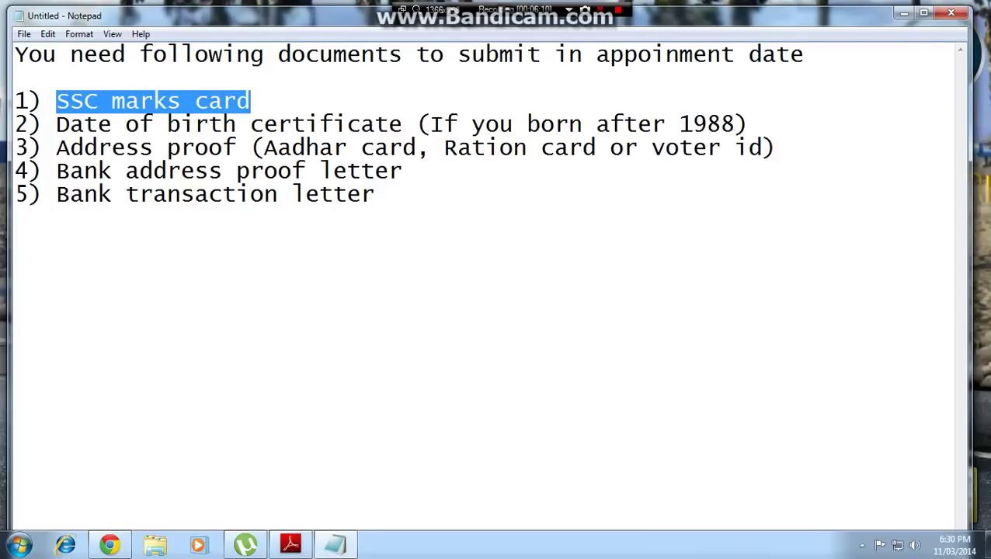
{"action": "left_click_drag", "start_coordinate": [56, 124], "coordinate": [602, 124]}
{"action": "left_click_drag", "start_coordinate": [733, 125], "coordinate": [721, 124]}
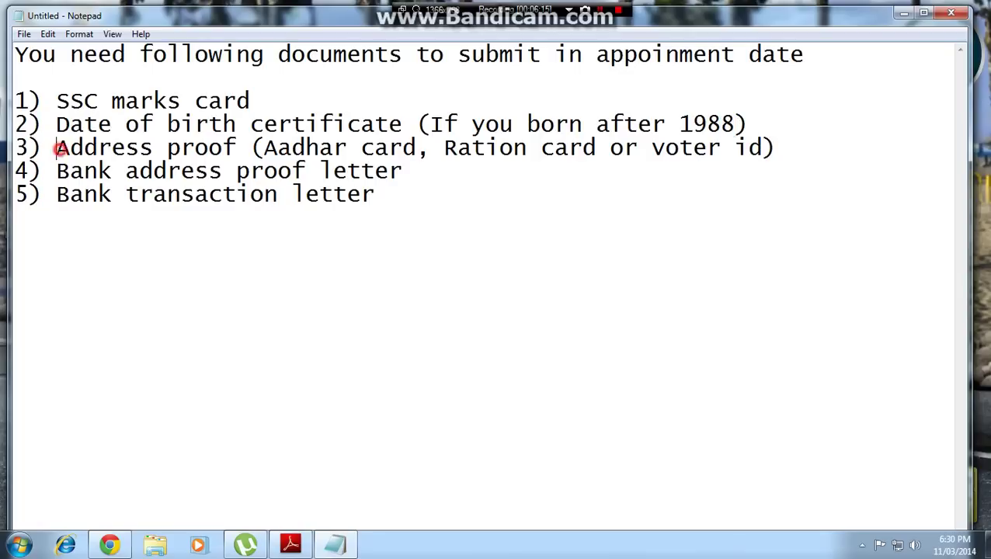
{"action": "left_click_drag", "start_coordinate": [56, 148], "coordinate": [749, 148]}
- Highlight the bank address proof and bank transaction letters, then the police verification note
{"action": "left_click", "coordinate": [246, 146]}
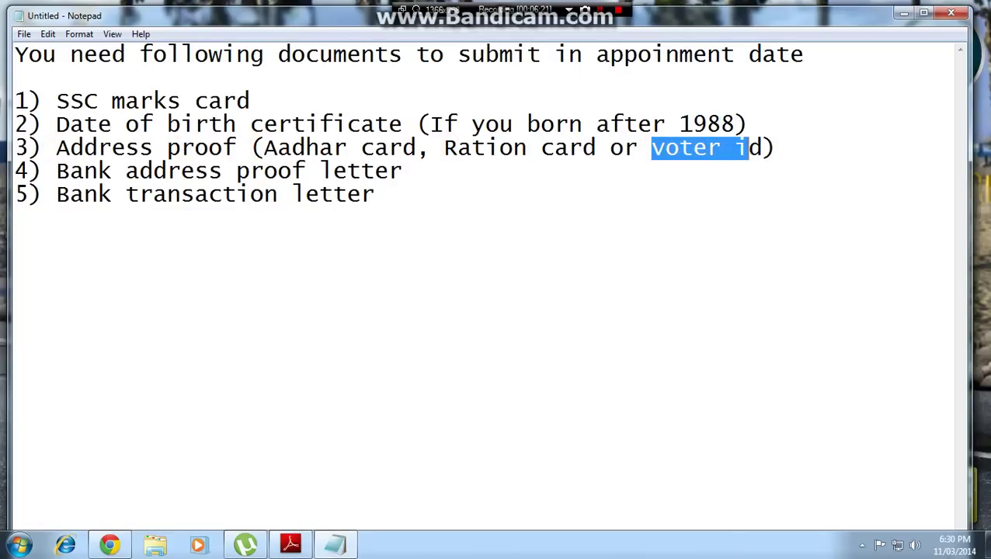
{"action": "left_click_drag", "start_coordinate": [56, 171], "coordinate": [403, 171]}
{"action": "left_click_drag", "start_coordinate": [56, 194], "coordinate": [375, 194]}
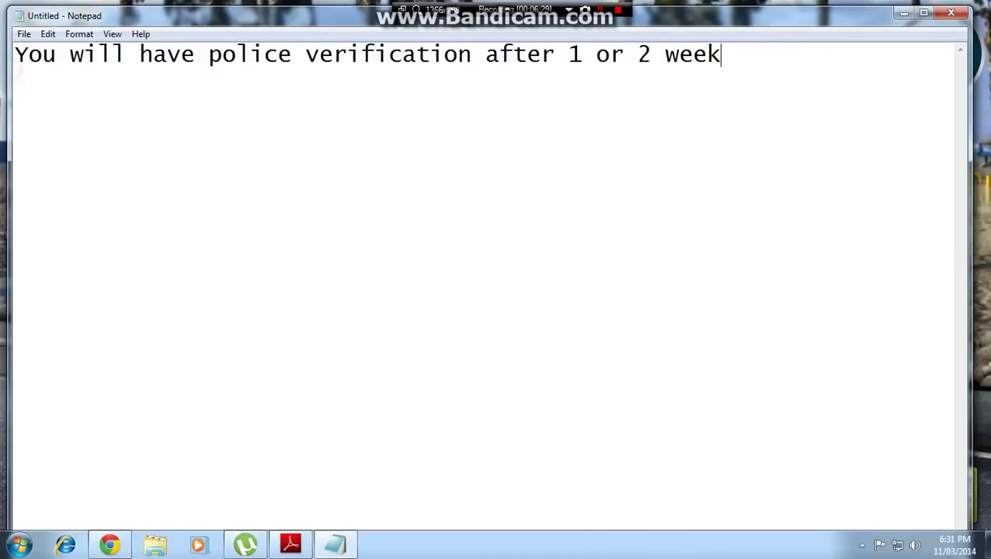
{"action": "left_click_drag", "start_coordinate": [15, 54], "coordinate": [721, 53]}
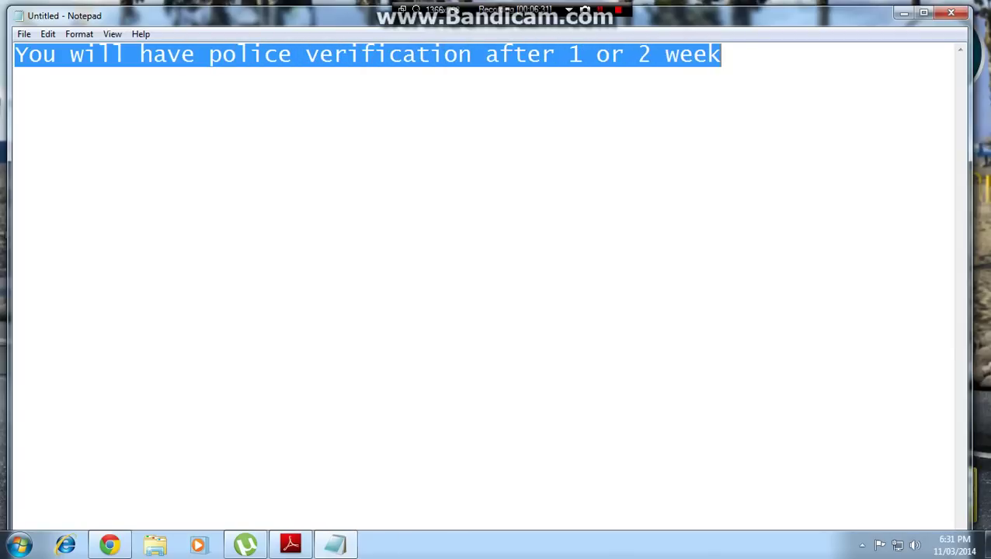
{"action": "left_click", "coordinate": [722, 60]}
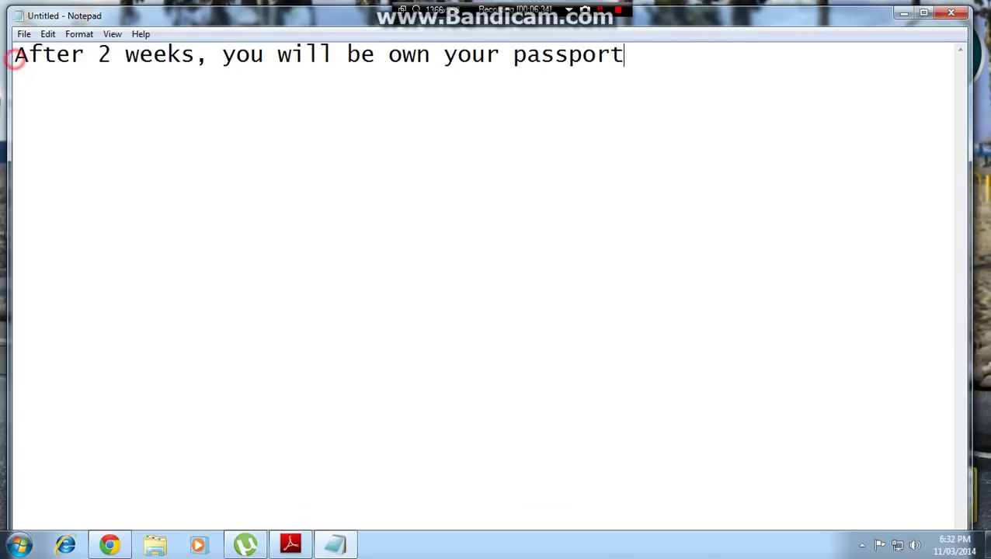